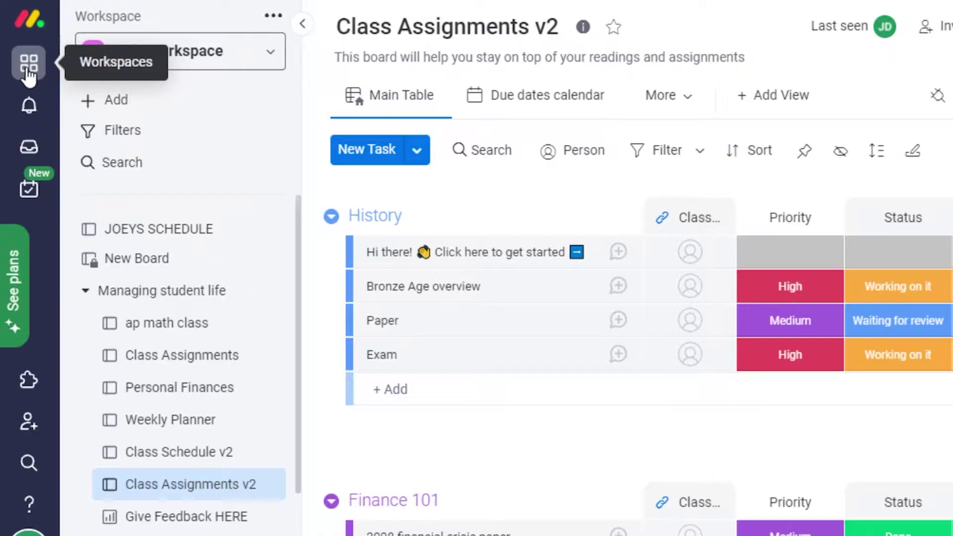
# Step: Add a new workspace from the workspace list, keeping the default name New Workspace
pyautogui.click(150, 64)
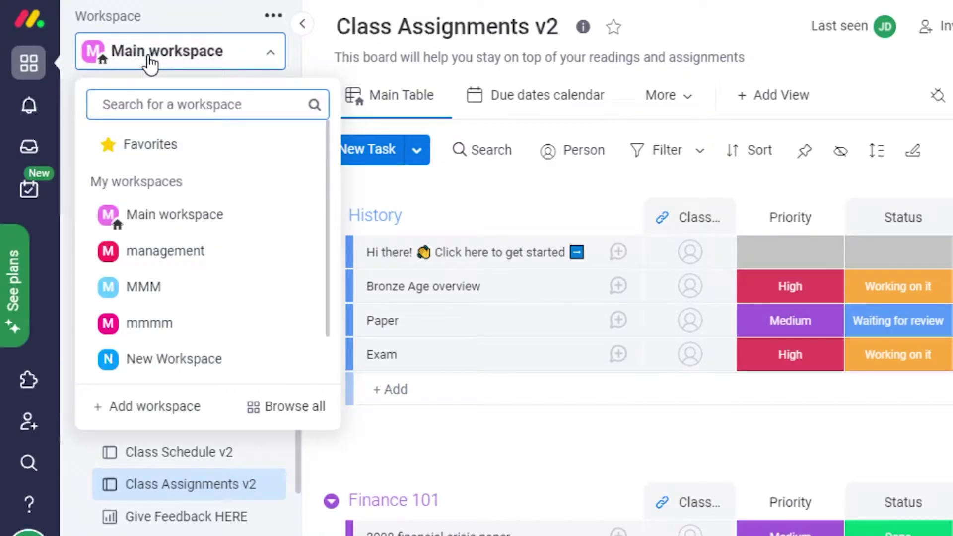
pyautogui.click(155, 405)
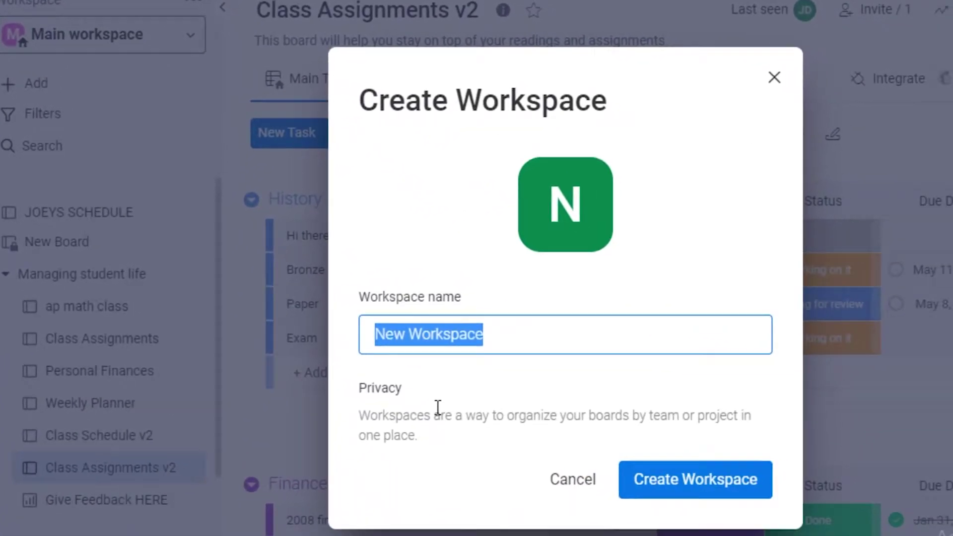
pyautogui.click(649, 466)
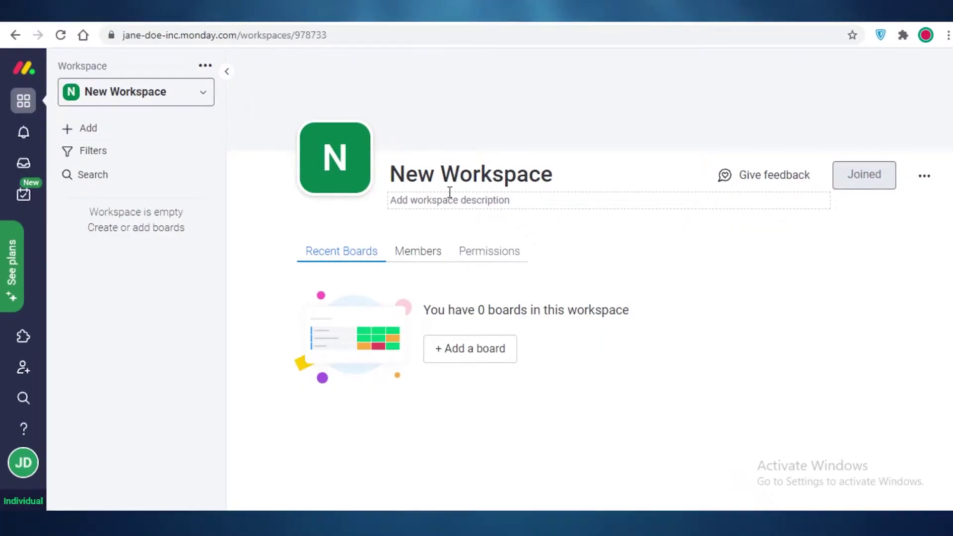
# Step: Show the workspace list from the empty New Workspace page
pyautogui.click(126, 94)
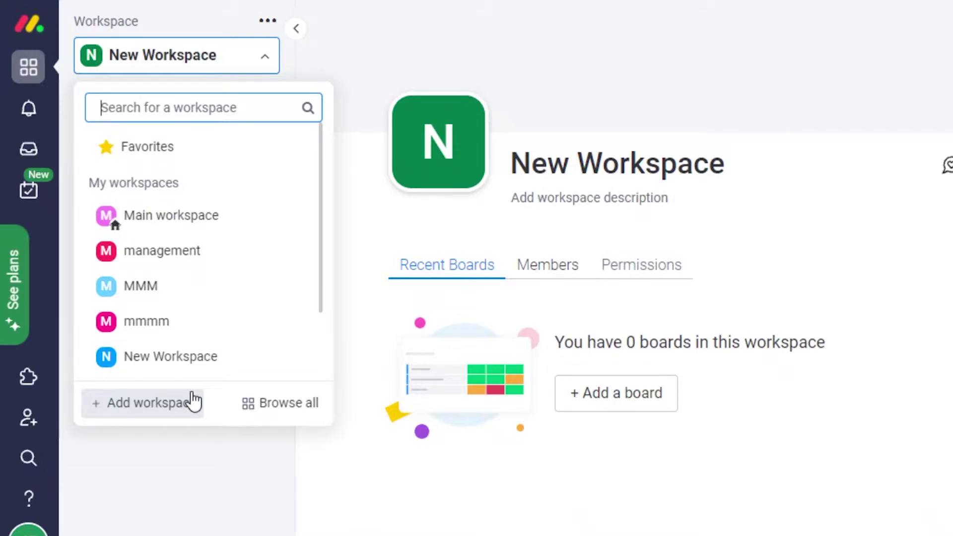
# Step: Switch to the other New Workspace and retitle it MARYS PRODUCTION HOUSE
pyautogui.click(187, 362)
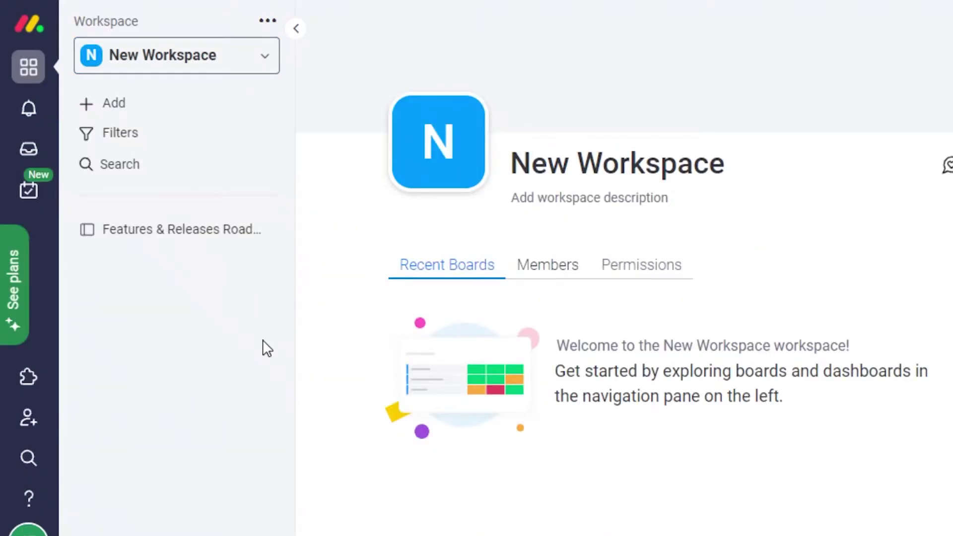
pyautogui.click(617, 160)
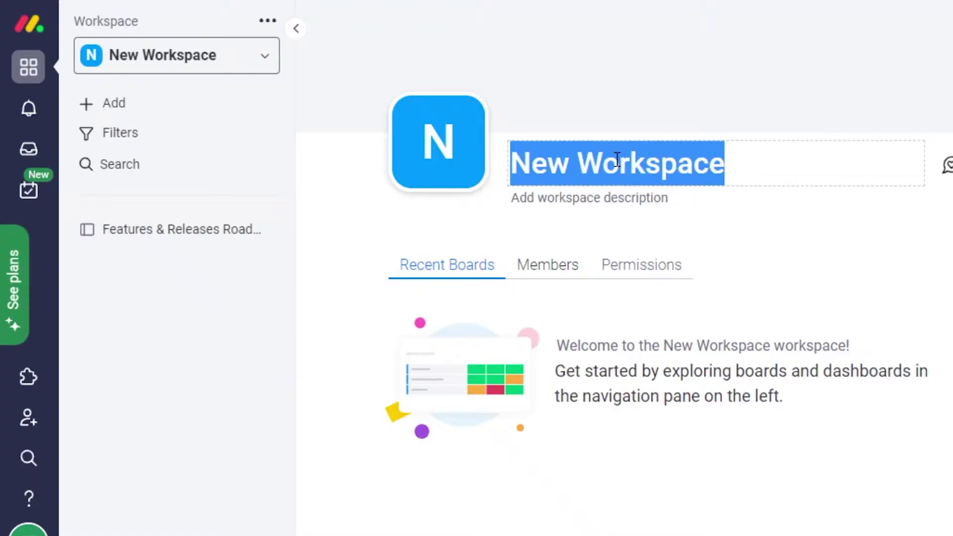
pyautogui.write('MARYS')
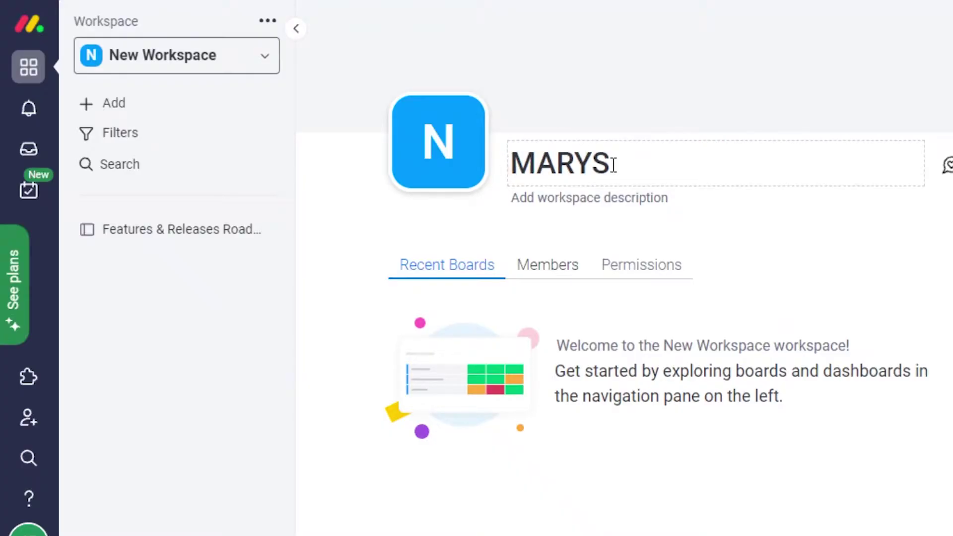
pyautogui.write(' PRODUCTION HOUSE')
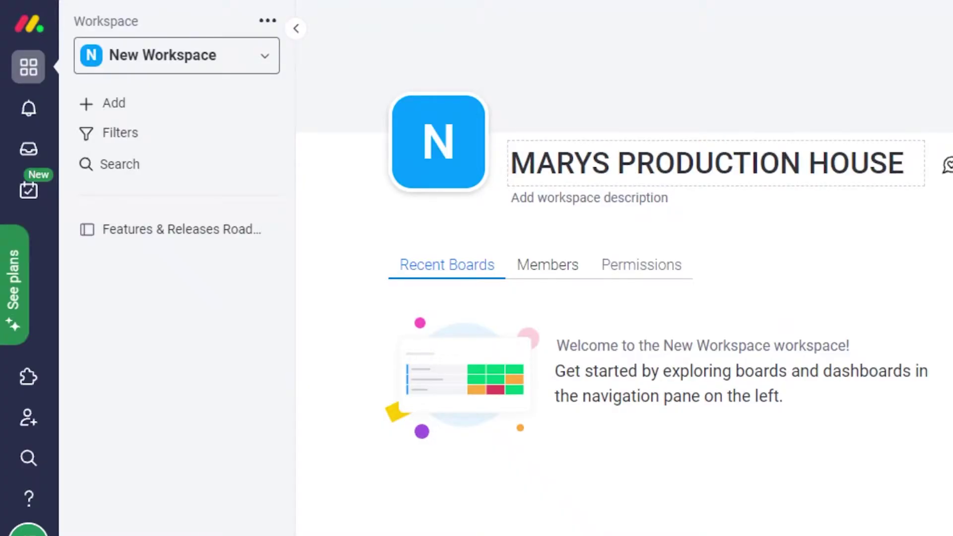
pyautogui.press('Return')
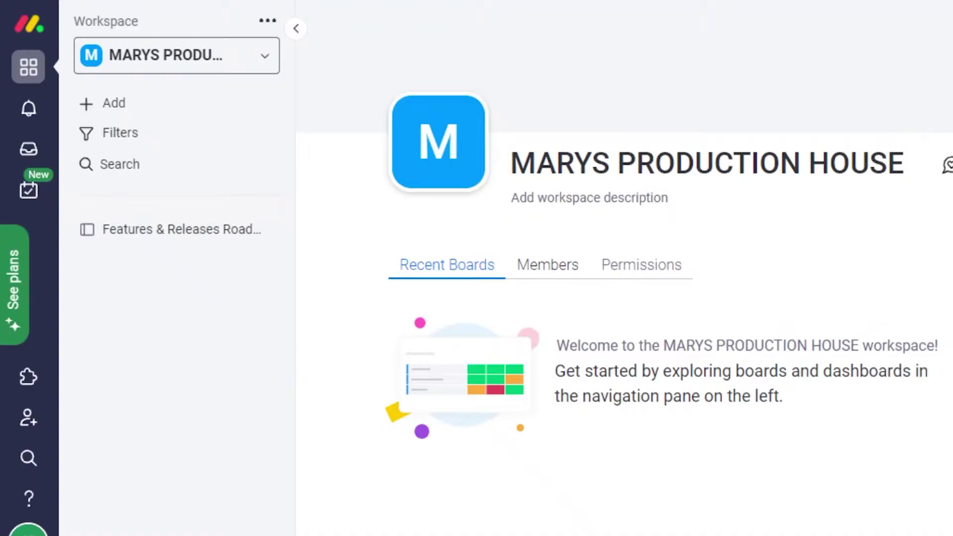
# Step: Create a new board named IT in the workspace
pyautogui.click(141, 102)
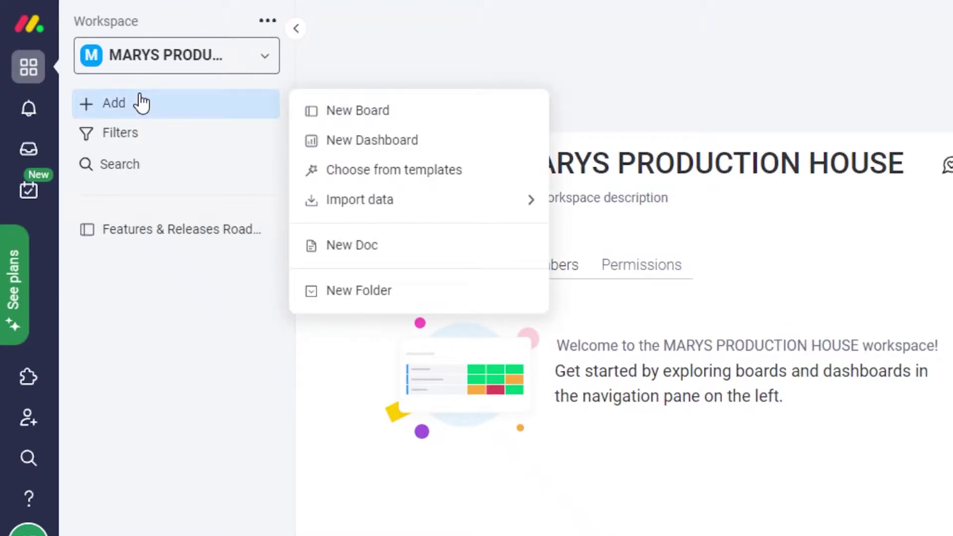
pyautogui.click(371, 111)
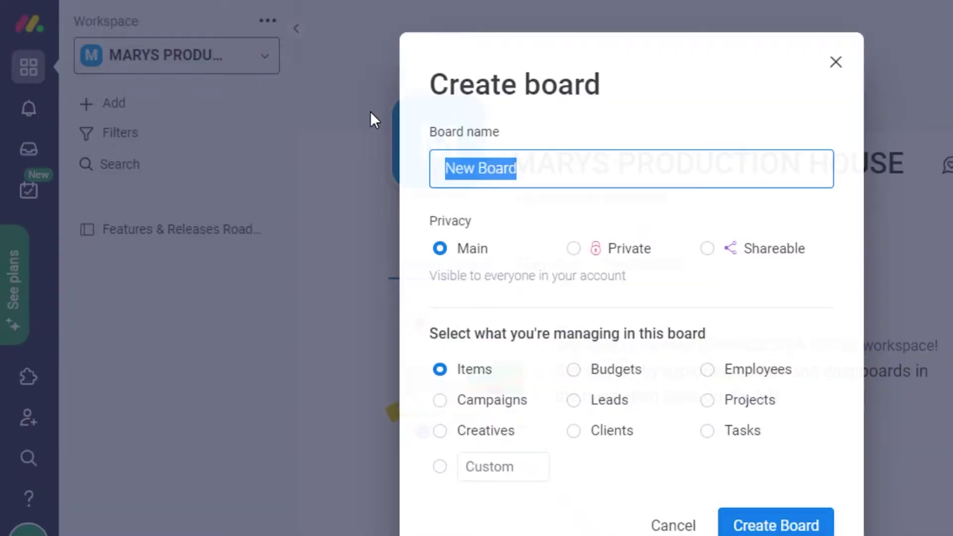
pyautogui.press('BackSpace')
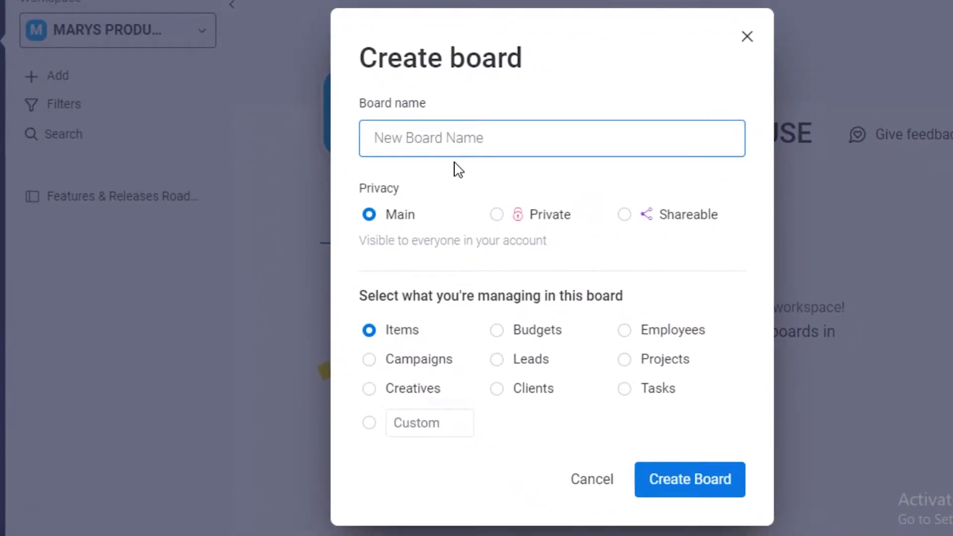
pyautogui.write('IT')
pyautogui.click(670, 489)
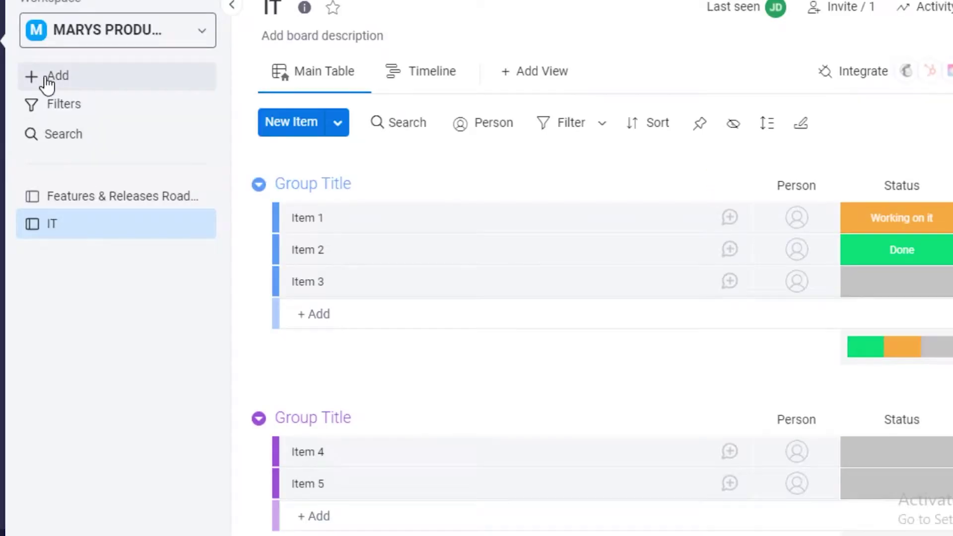
# Step: Create a second board named MARKETING TEAM
pyautogui.click(48, 78)
pyautogui.click(324, 86)
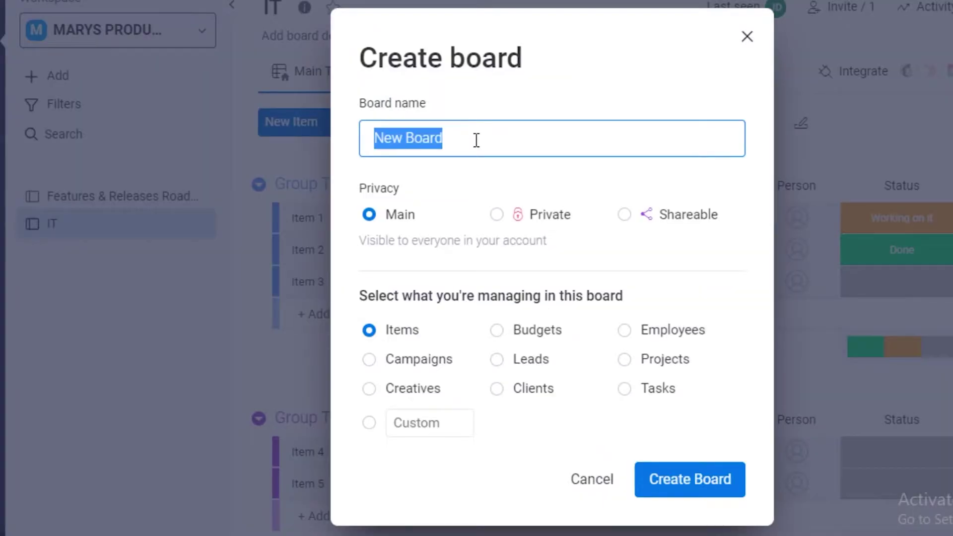
pyautogui.write('New MARKET')
pyautogui.press('Home')
pyautogui.hotkey('ctrl', 'Delete')
pyautogui.press('End')
pyautogui.write('ING TR')
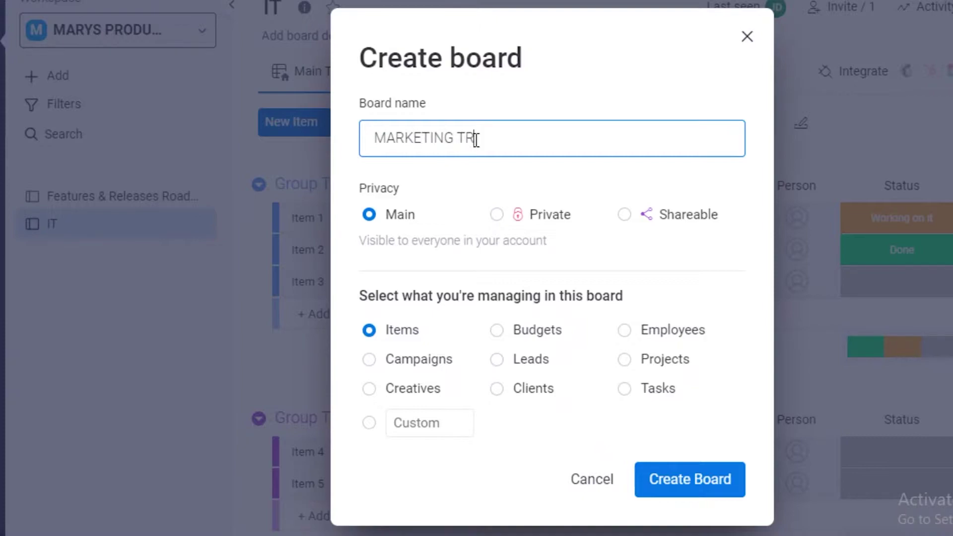
pyautogui.write('AM')
pyautogui.click(691, 479)
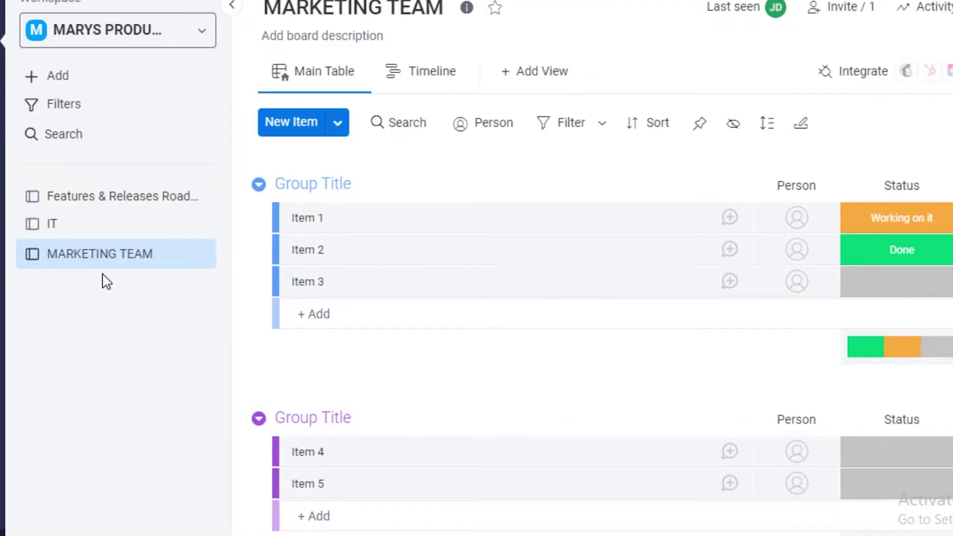
# Step: Look over the MARKETING TEAM board and its options, then return to the IT board
pyautogui.click(100, 234)
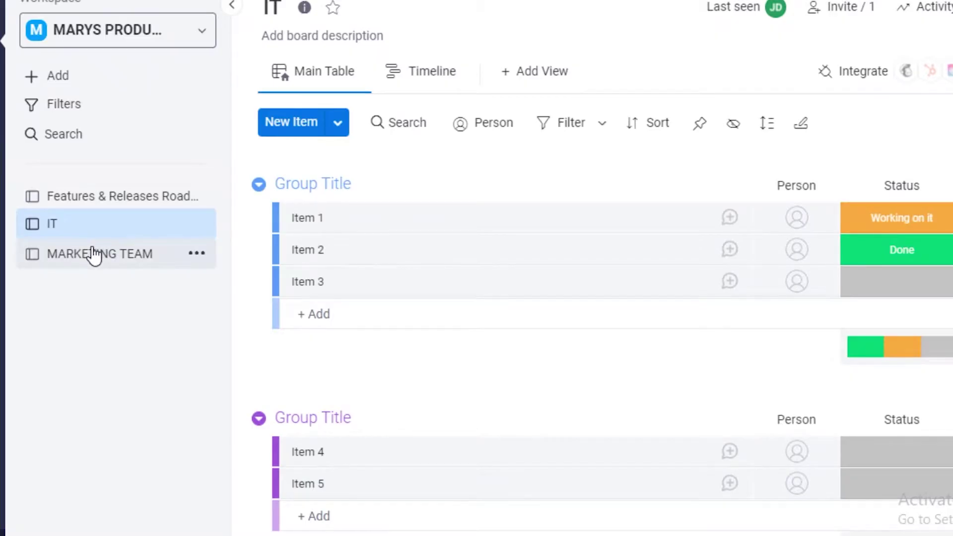
pyautogui.click(95, 256)
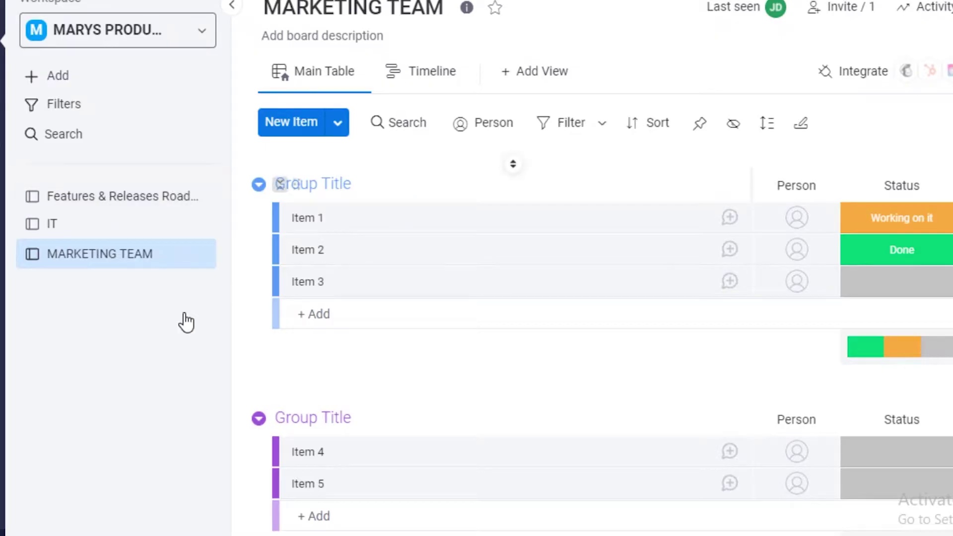
pyautogui.click(194, 256)
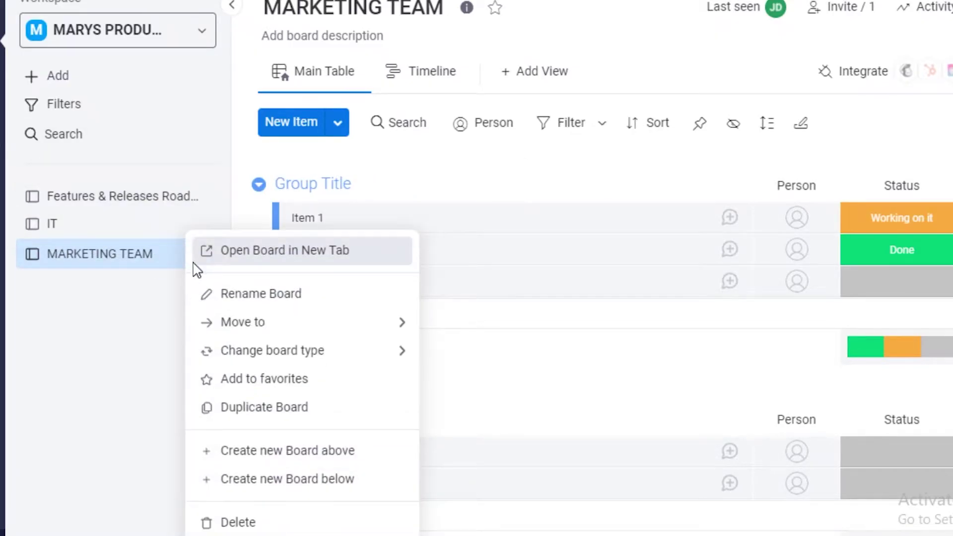
pyautogui.click(101, 236)
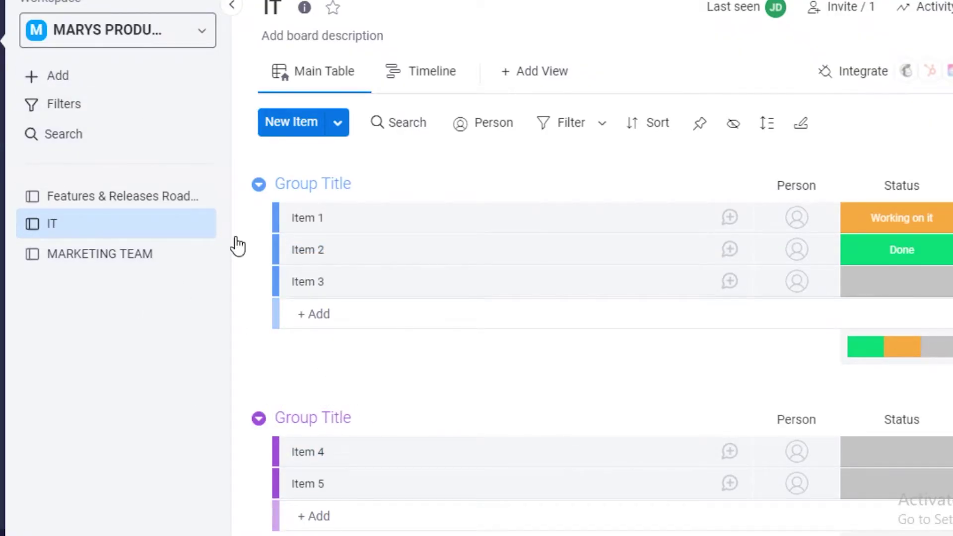
# Step: Rename the IT board's first group to OCTOBER WEEK 2
pyautogui.click(332, 188)
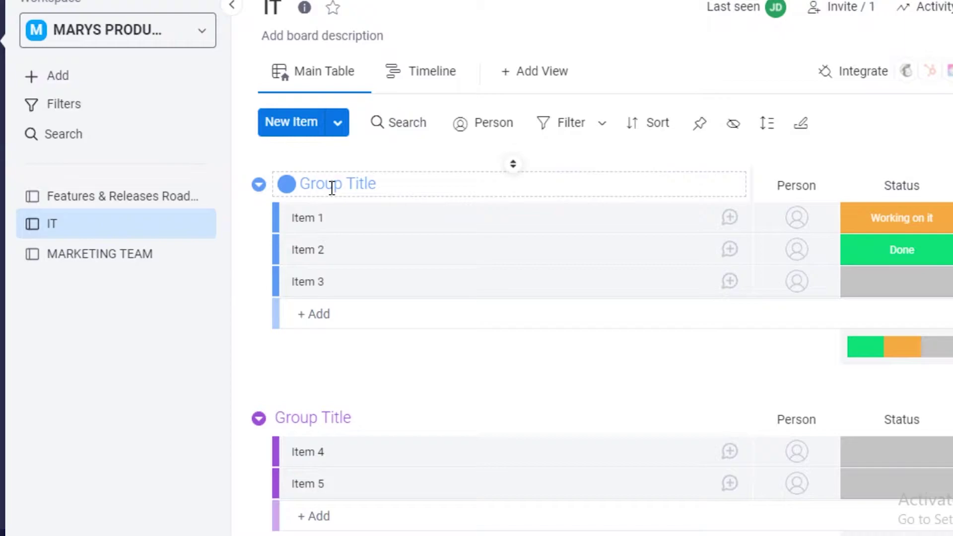
pyautogui.tripleClick(380, 181)
pyautogui.press('BackSpace')
pyautogui.write('PERN')
pyautogui.press('BackSpace')
pyautogui.press('BackSpace')
pyautogui.press('BackSpace')
pyautogui.write('OCTOBER')
pyautogui.click(317, 415)
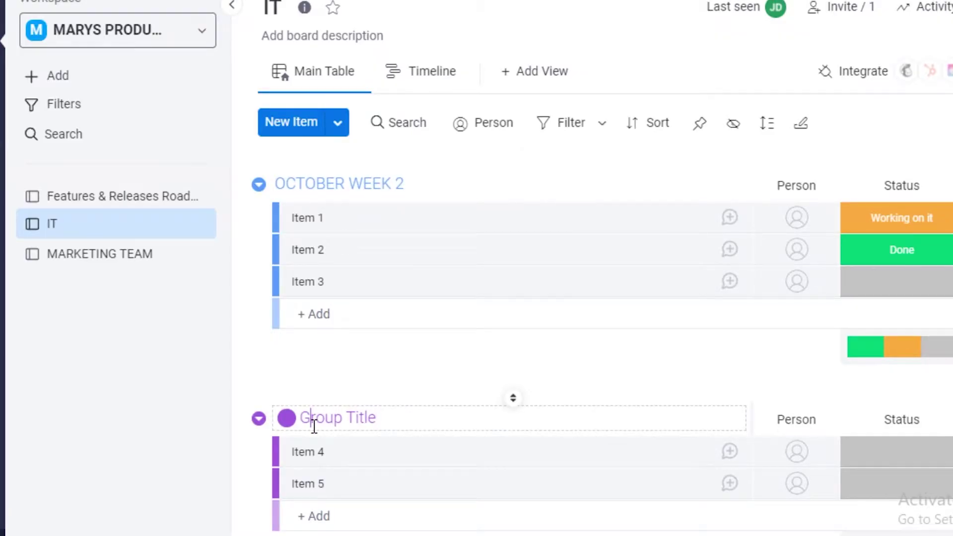
# Step: Rename the second group to OCTOBER WEEK 3
pyautogui.doubleClick(314, 420)
pyautogui.tripleClick(352, 425)
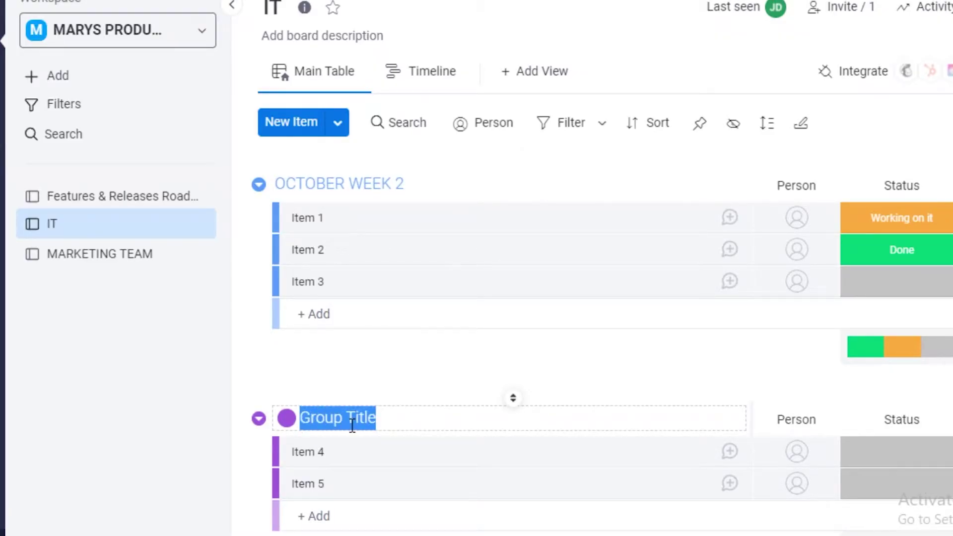
pyautogui.press('BackSpace')
pyautogui.write('WEE')
pyautogui.press('BackSpace')
pyautogui.press('BackSpace')
pyautogui.press('BackSpace')
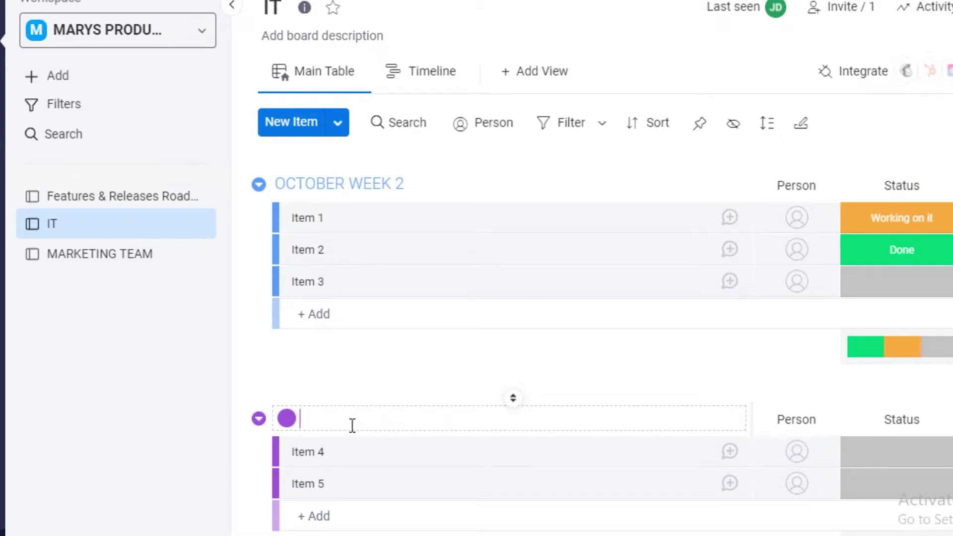
pyautogui.write('OCTOBER WEEK 3')
pyautogui.press('Return')
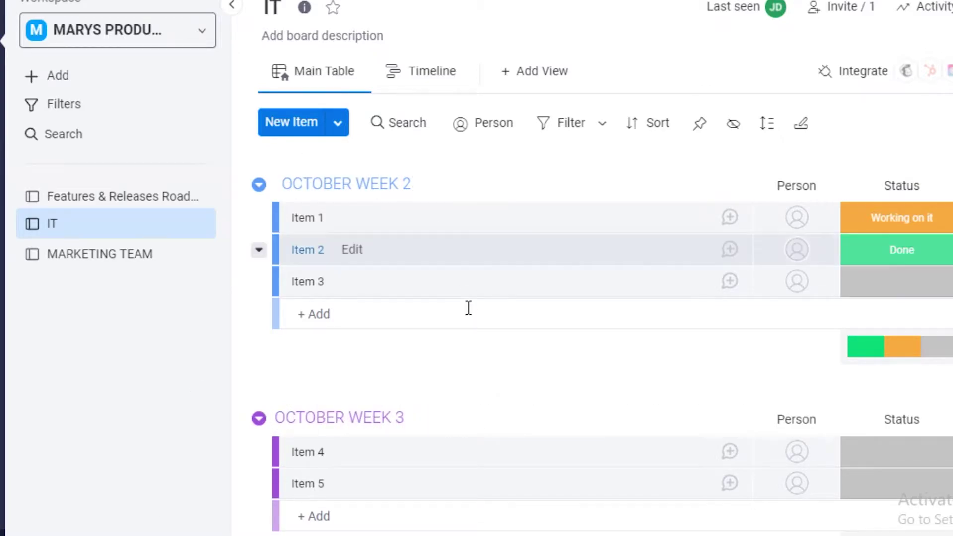
pyautogui.scroll(-3, 387, 257)
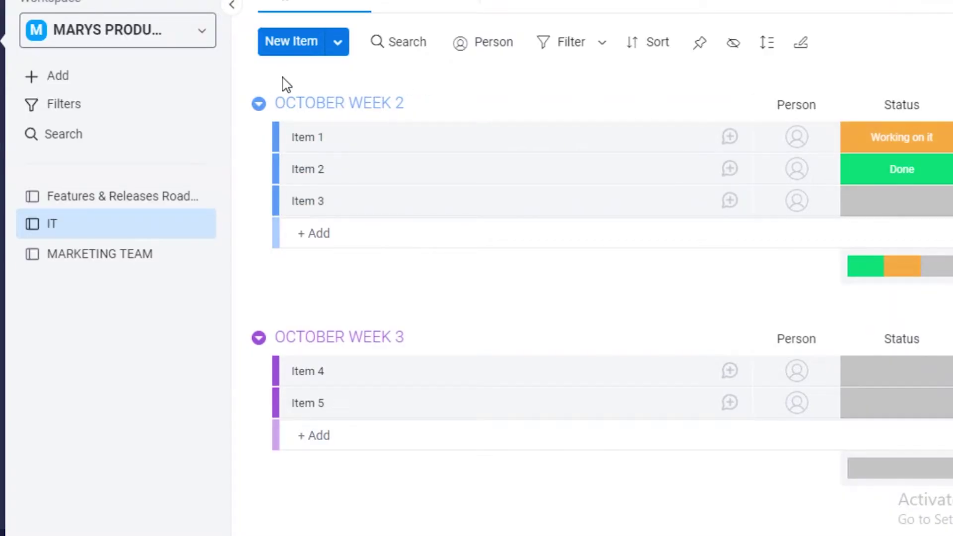
# Step: Add a Status column to the IT board and begin retyping its Status 1 header
pyautogui.moveTo(287, 112)
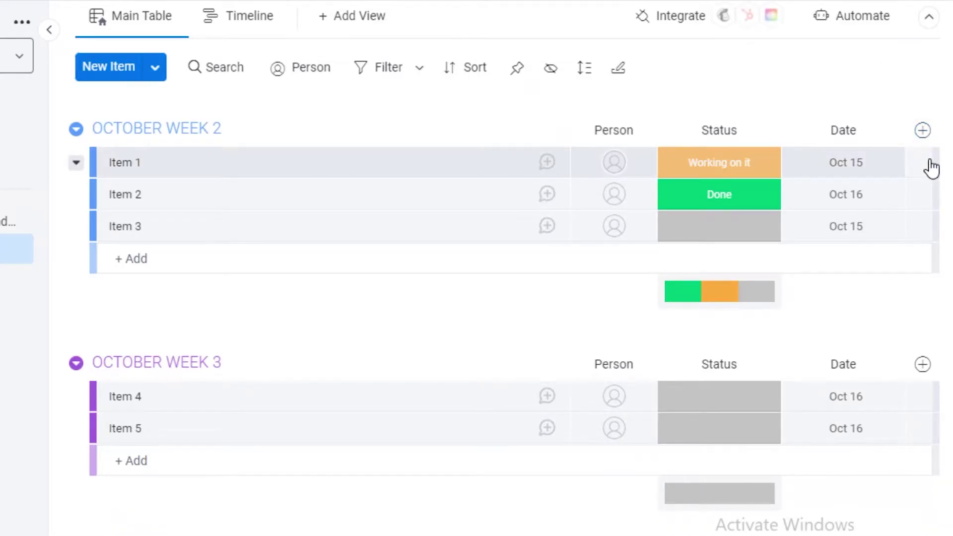
pyautogui.click(922, 131)
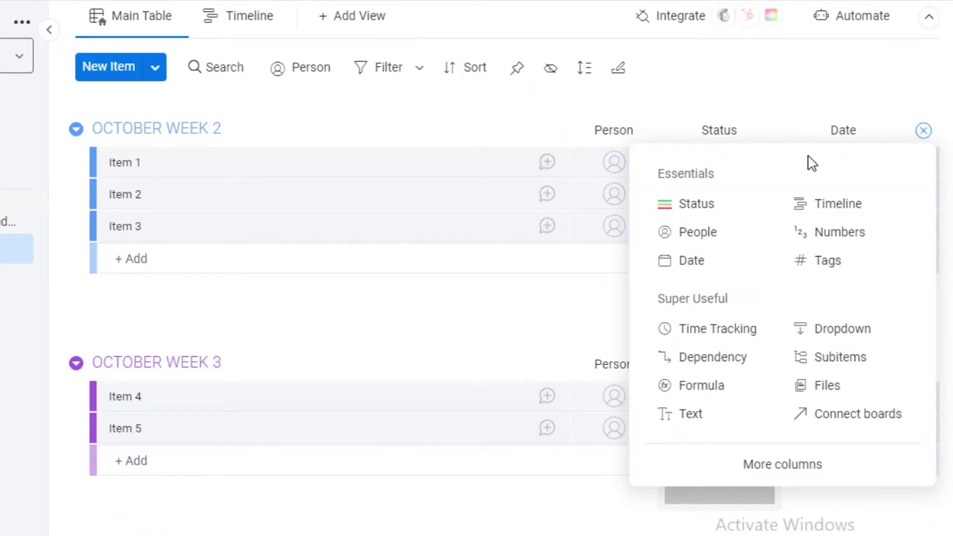
pyautogui.click(747, 204)
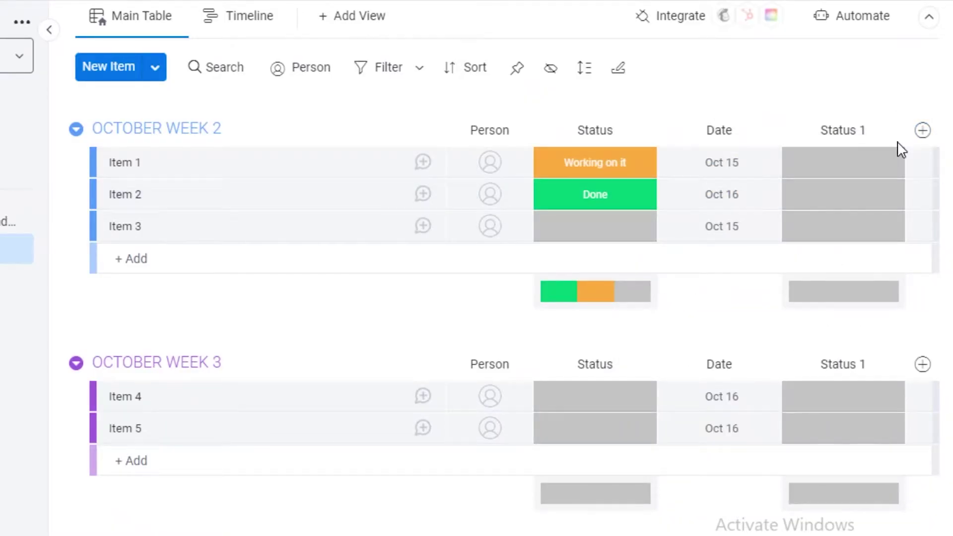
pyautogui.doubleClick(847, 127)
pyautogui.tripleClick(875, 136)
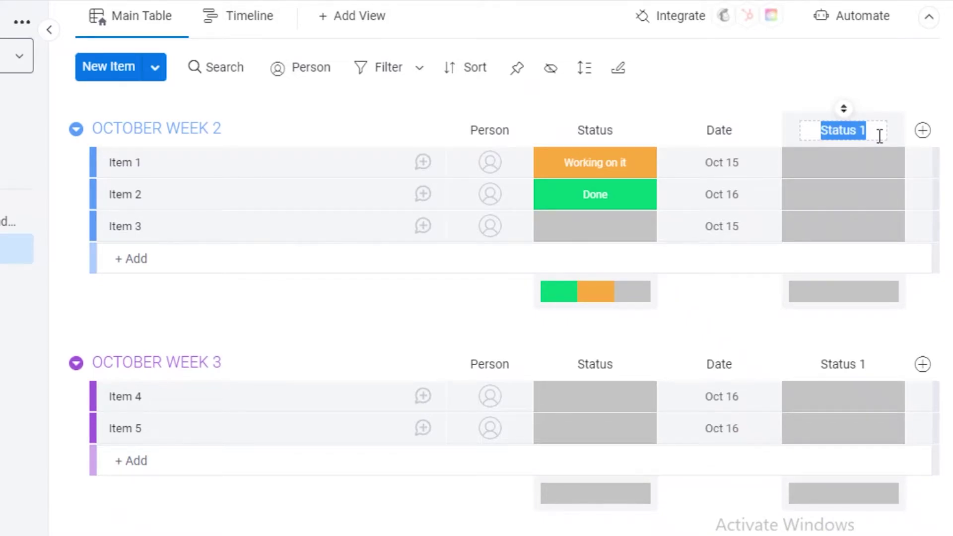
pyautogui.write('RECURRING')
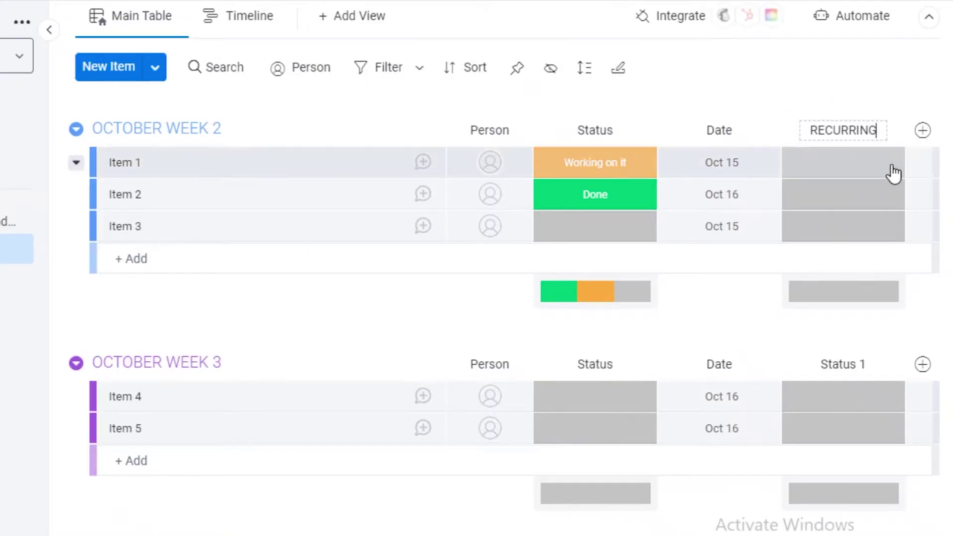
# Step: Title the column RECURRING and delete its Done, Working on it and Stuck labels
pyautogui.click(893, 171)
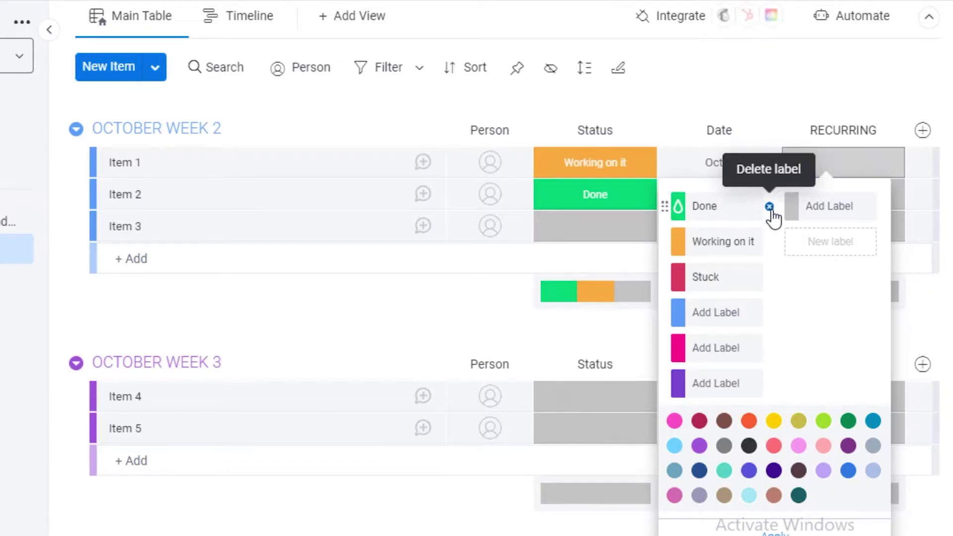
pyautogui.click(770, 206)
pyautogui.click(770, 206)
pyautogui.scroll(-1, 771, 222)
pyautogui.scroll(-1, 771, 221)
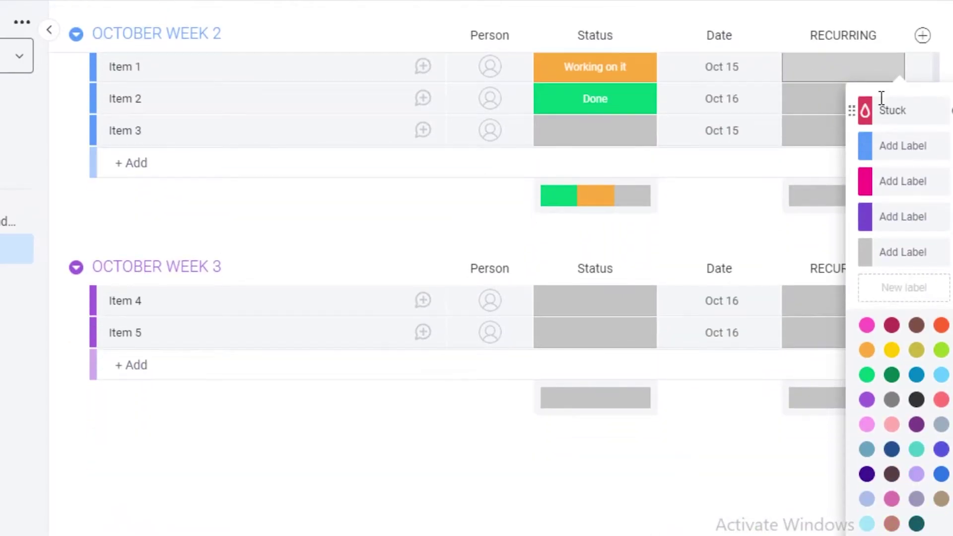
pyautogui.click(950, 110)
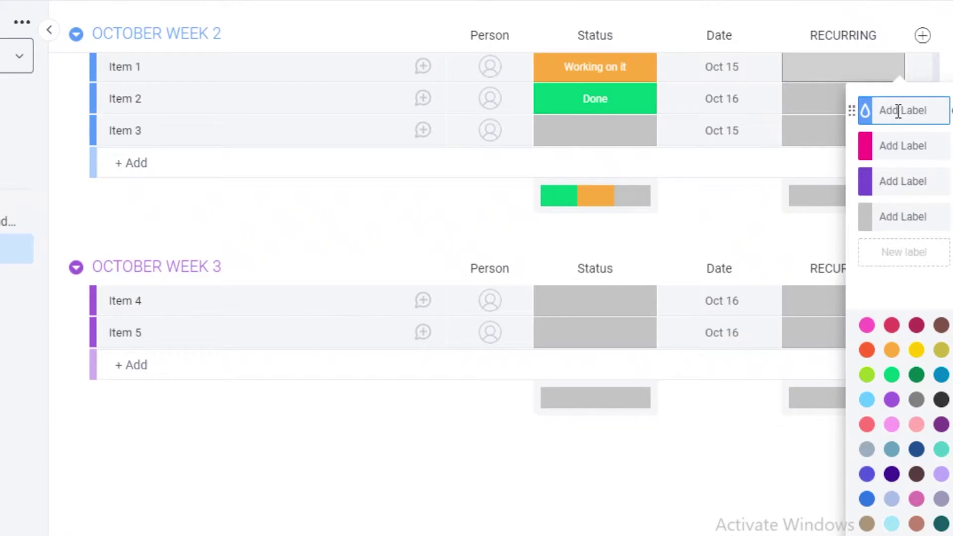
# Step: Add DAILY, MONTHLY and WEEKLY status labels plus a new green label
pyautogui.click(899, 111)
pyautogui.write('DAILY')
pyautogui.click(907, 138)
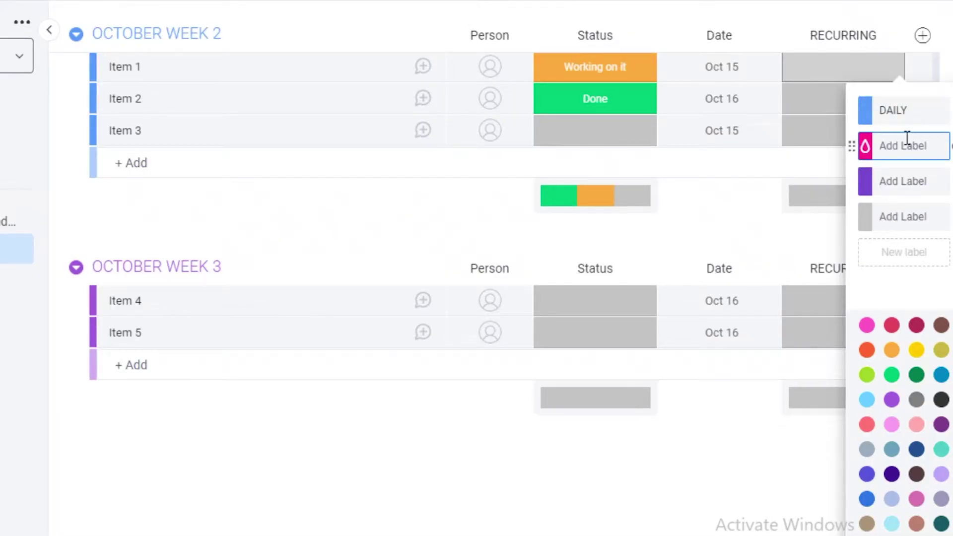
pyautogui.click(918, 174)
pyautogui.write('WEEKLY')
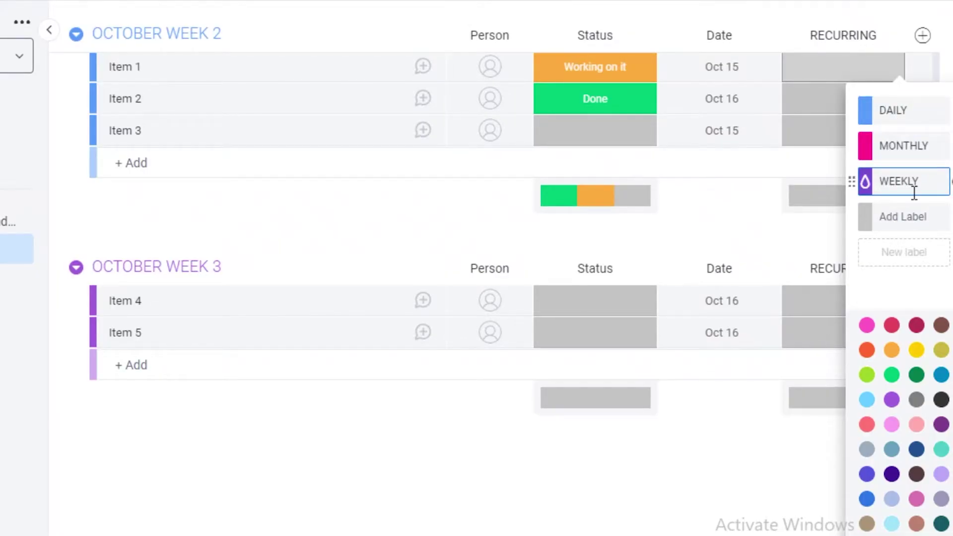
pyautogui.click(916, 208)
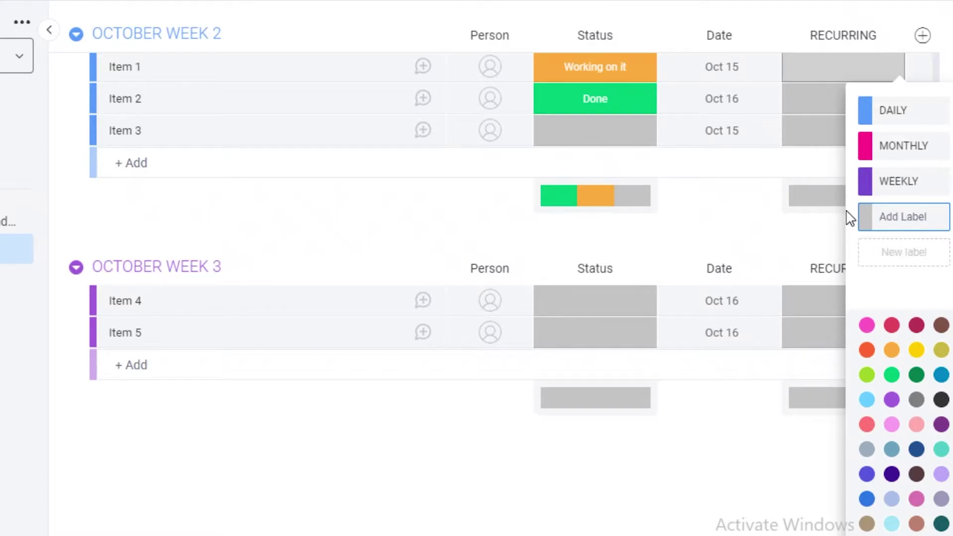
pyautogui.click(897, 256)
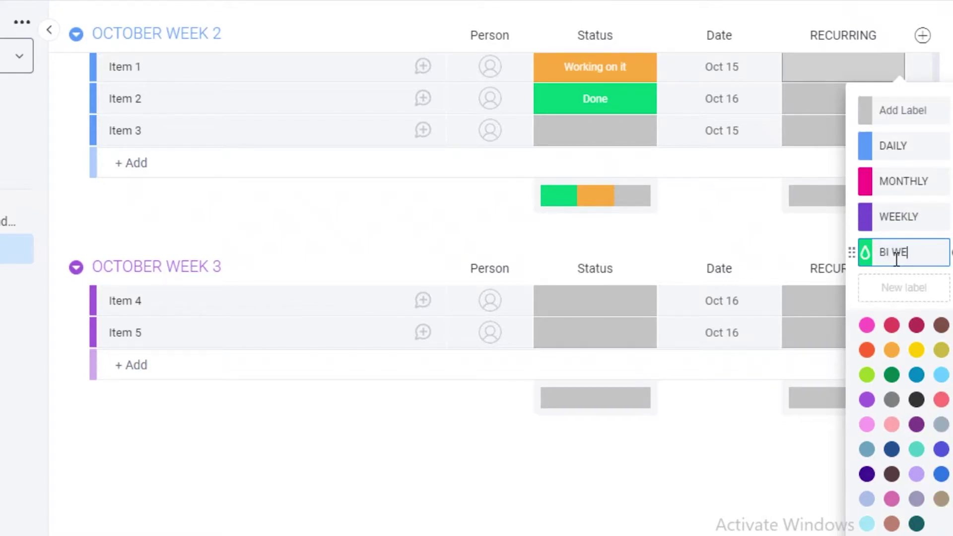
pyautogui.scroll(2, 844, 239)
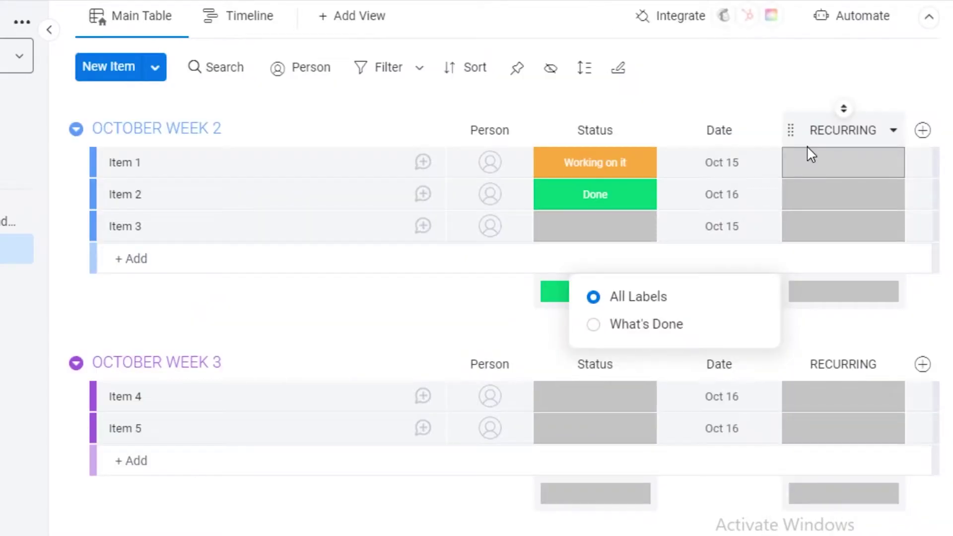
# Step: Retitle Item 1 as IT TEAM BREIF. in its details panel, then close the panel
pyautogui.click(127, 168)
pyautogui.click(398, 52)
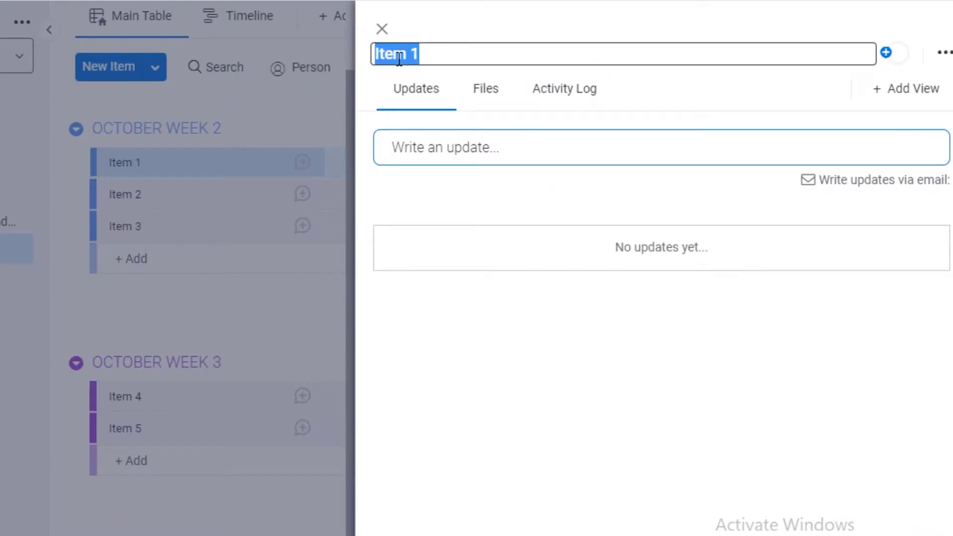
pyautogui.write('IT TEAM')
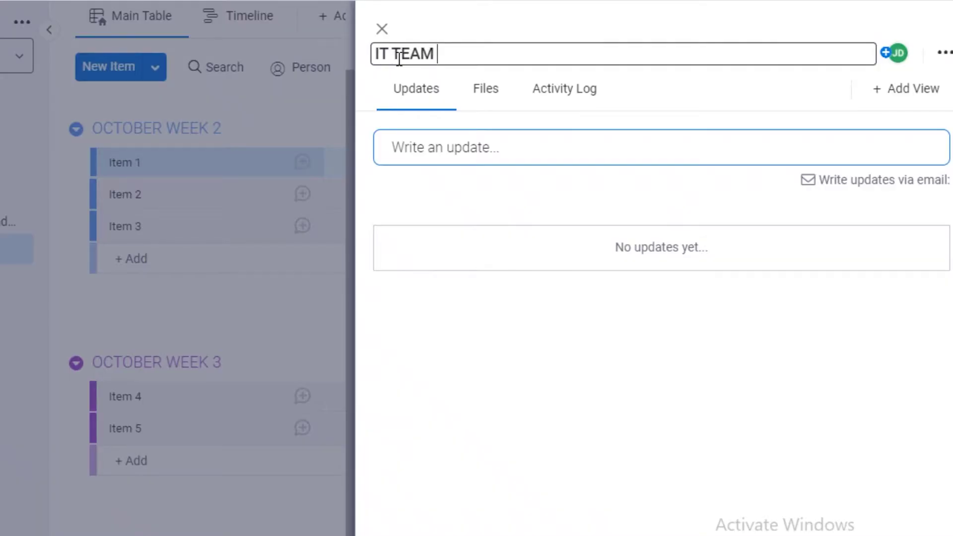
pyautogui.write(' BREIF.')
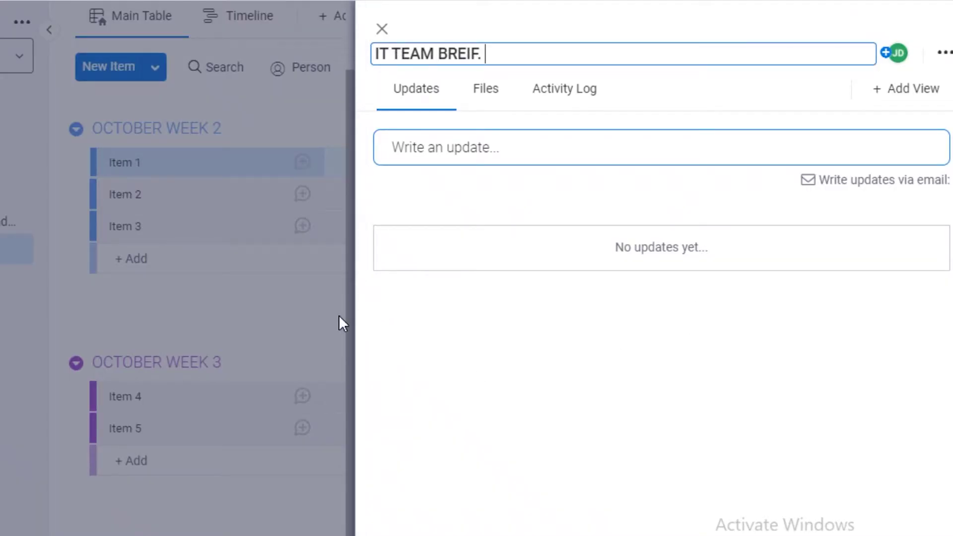
pyautogui.press('Return')
pyautogui.click(119, 139)
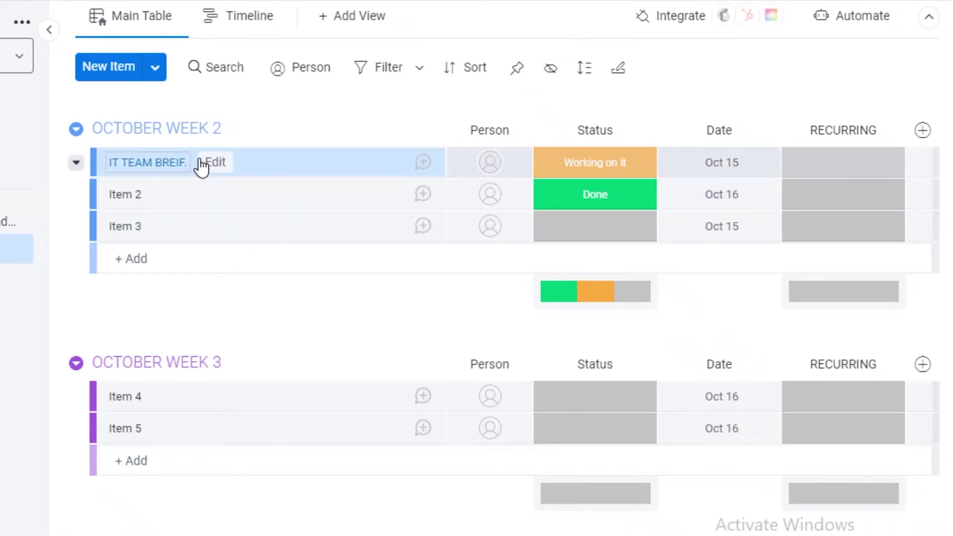
# Step: Set the IT TEAM BREIF. item's RECURRING label to MONTHLY
pyautogui.click(810, 169)
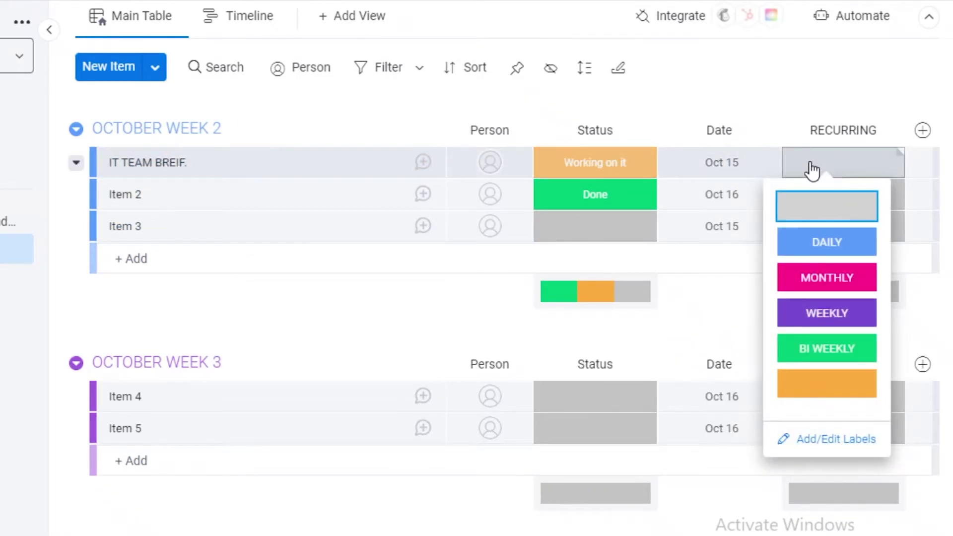
pyautogui.click(853, 281)
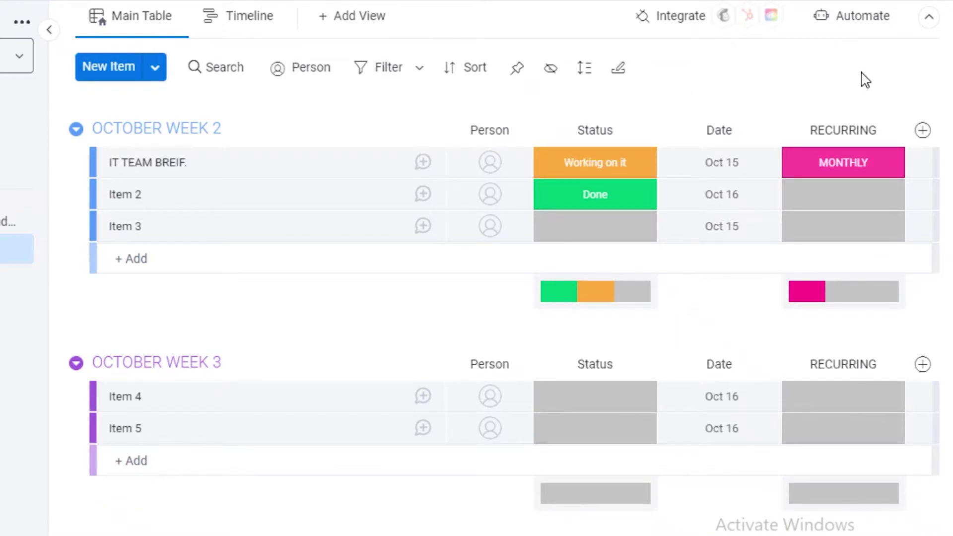
pyautogui.click(862, 164)
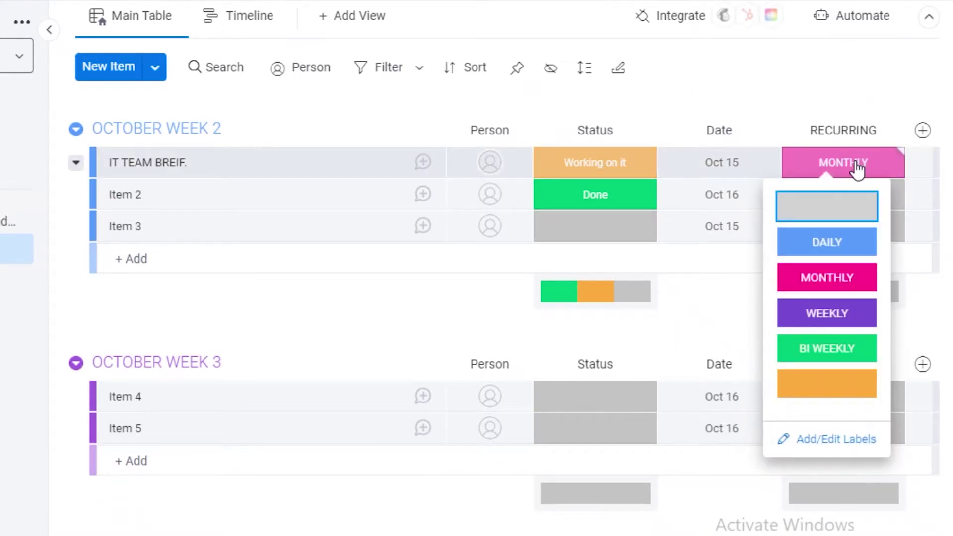
pyautogui.click(768, 87)
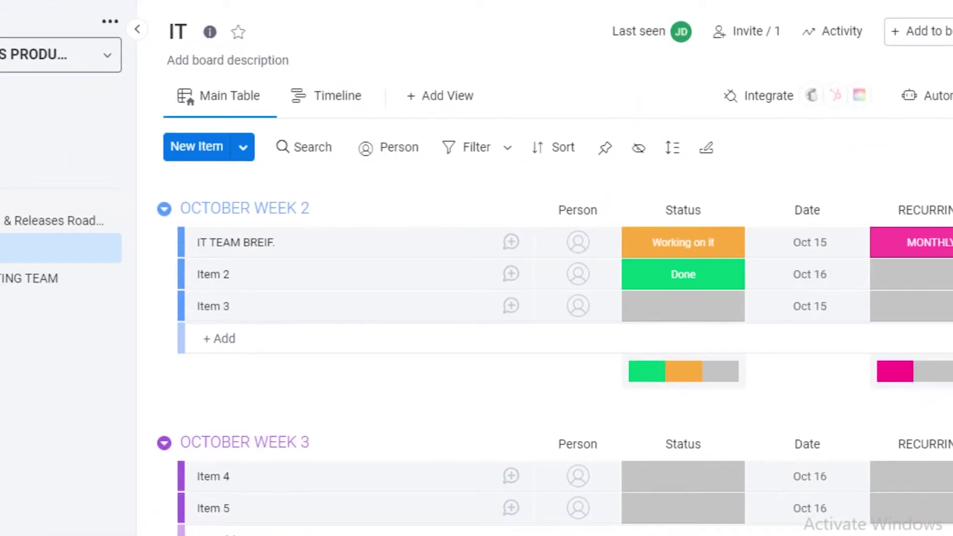
pyautogui.click(1, 103)
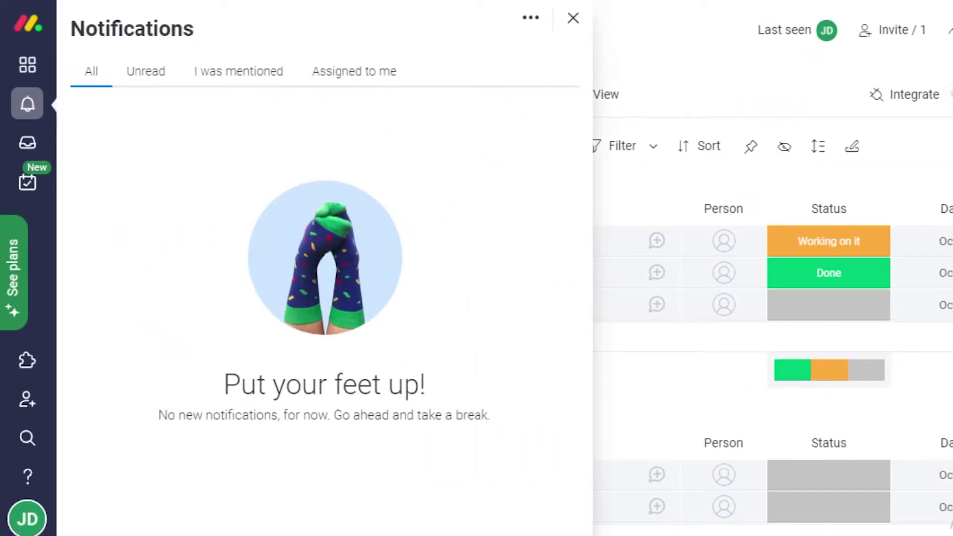
pyautogui.click(573, 19)
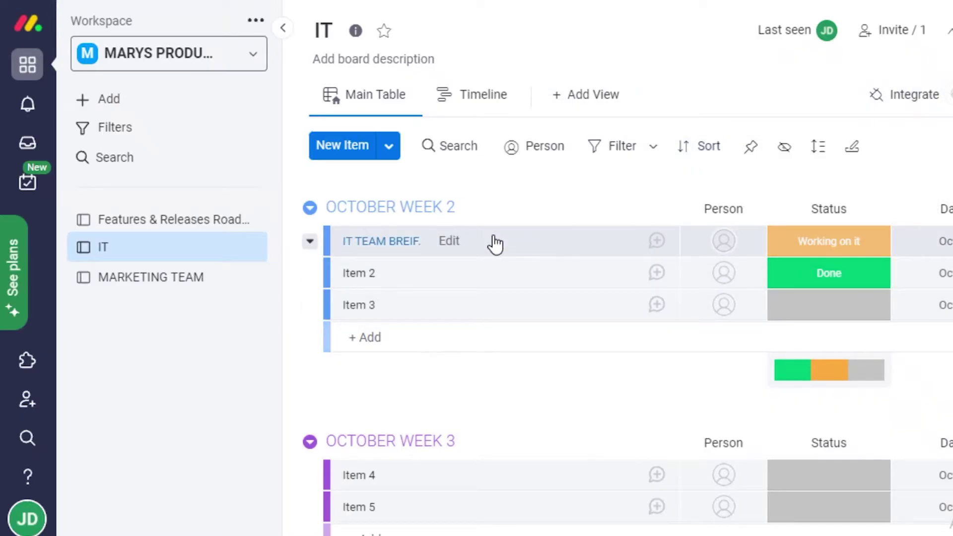
pyautogui.click(443, 244)
pyautogui.press('Return')
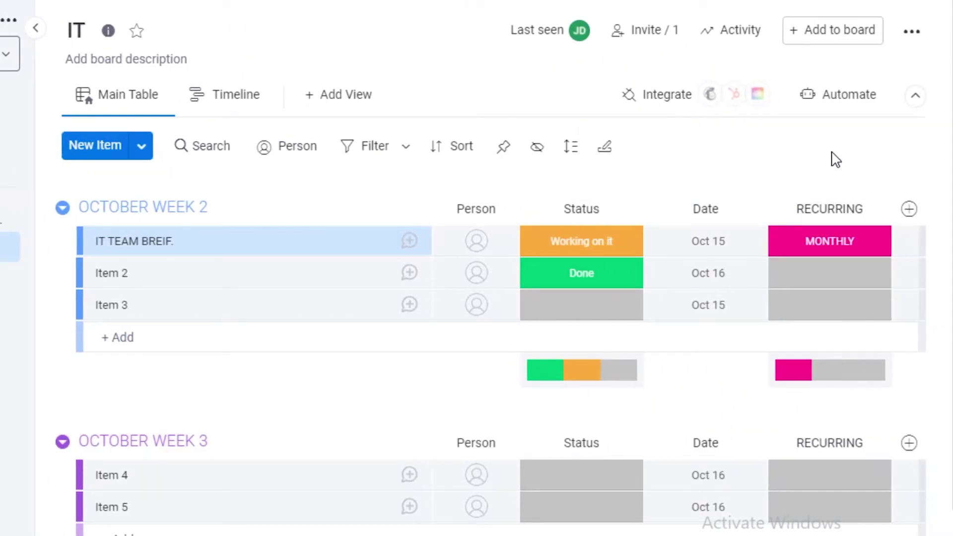
# Step: Open the IT board's Automations Center and scroll through the Basic automation recipes
pyautogui.click(822, 100)
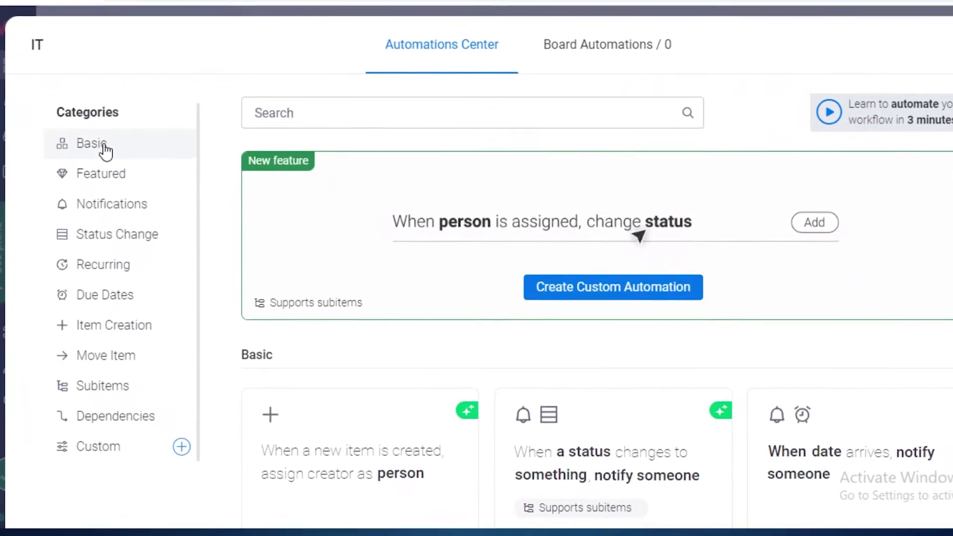
pyautogui.click(103, 145)
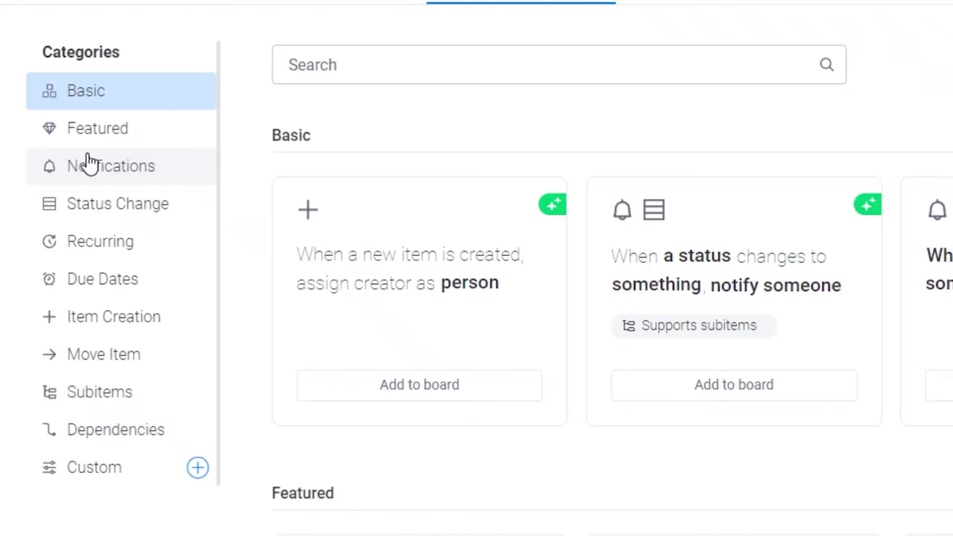
pyautogui.scroll(-2, 571, 209)
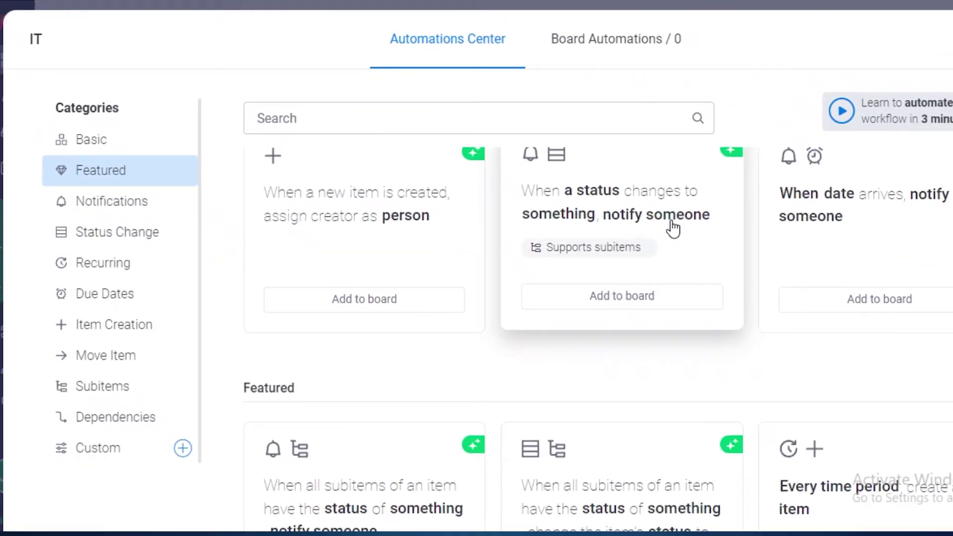
# Step: Try adding the status-change notification automation, then dismiss the upgrade prompt
pyautogui.click(596, 246)
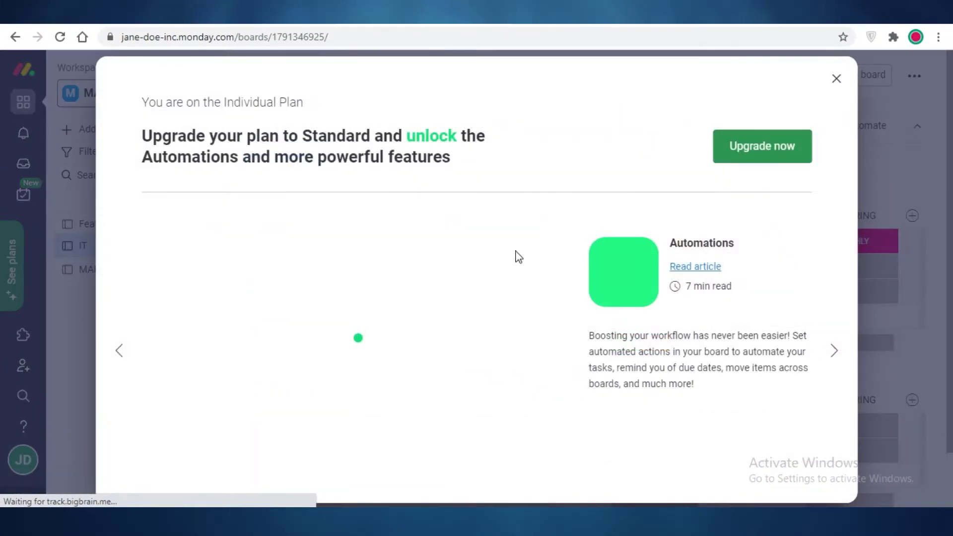
pyautogui.click(727, 138)
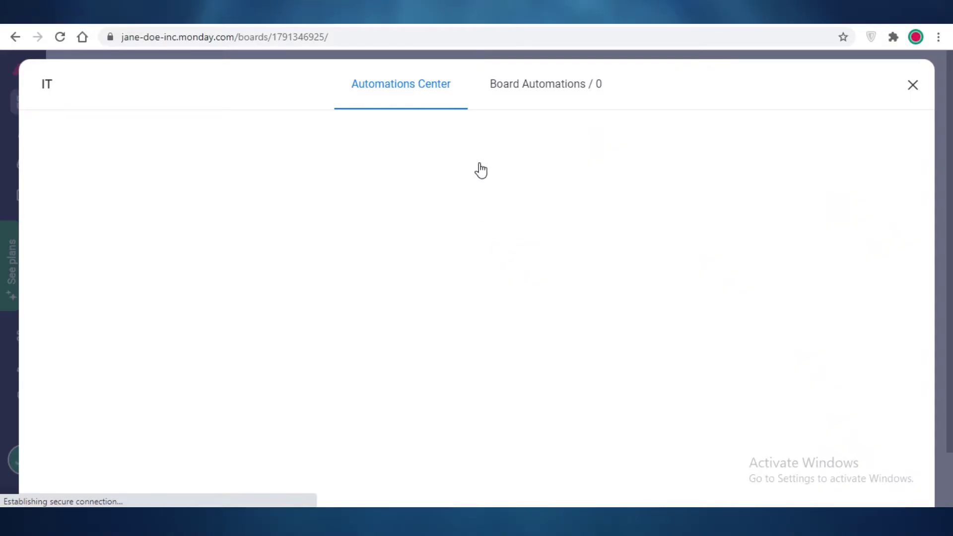
pyautogui.scroll(-2, 504, 166)
pyautogui.scroll(2, 523, 278)
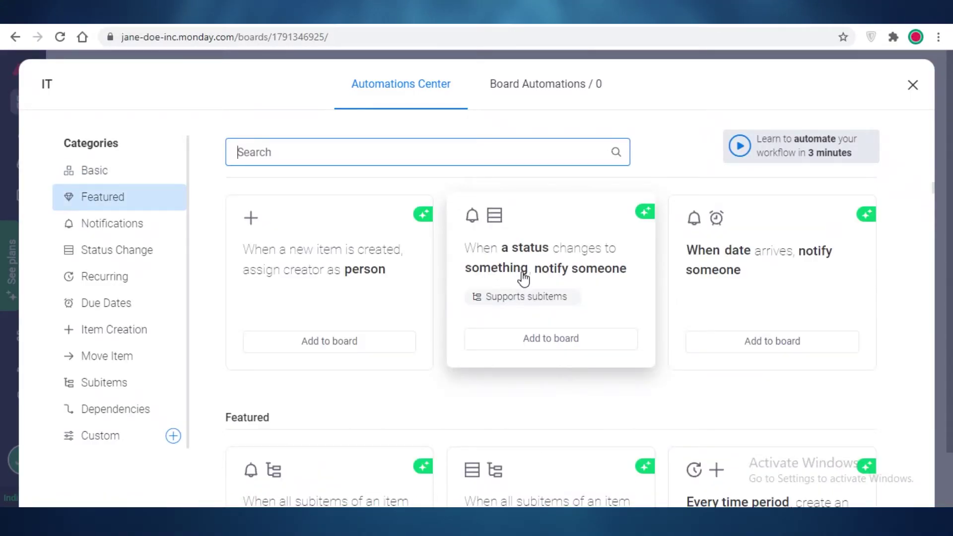
pyautogui.scroll(1, 523, 278)
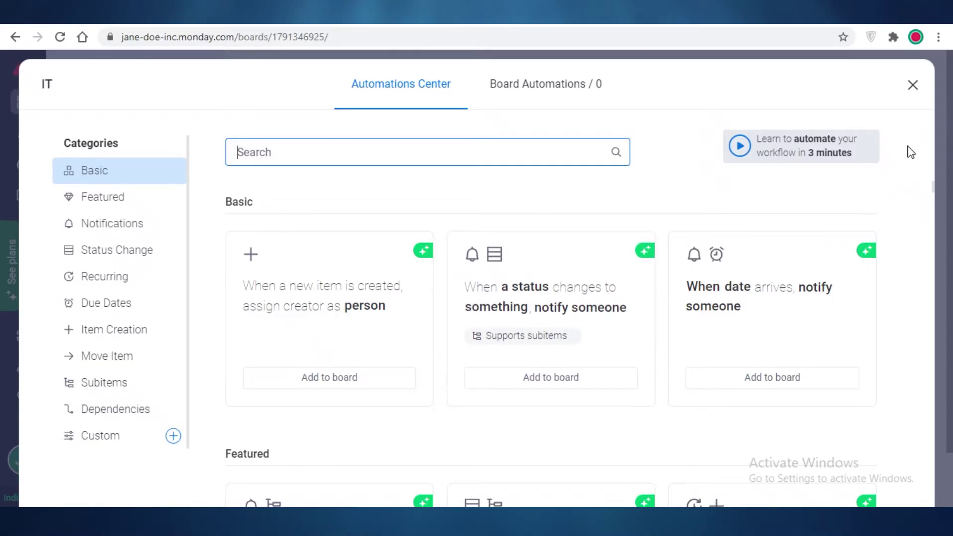
# Step: Browse the Notifications and Due Dates recipes, then close the Automations Center
pyautogui.click(85, 222)
pyautogui.scroll(-3, 101, 313)
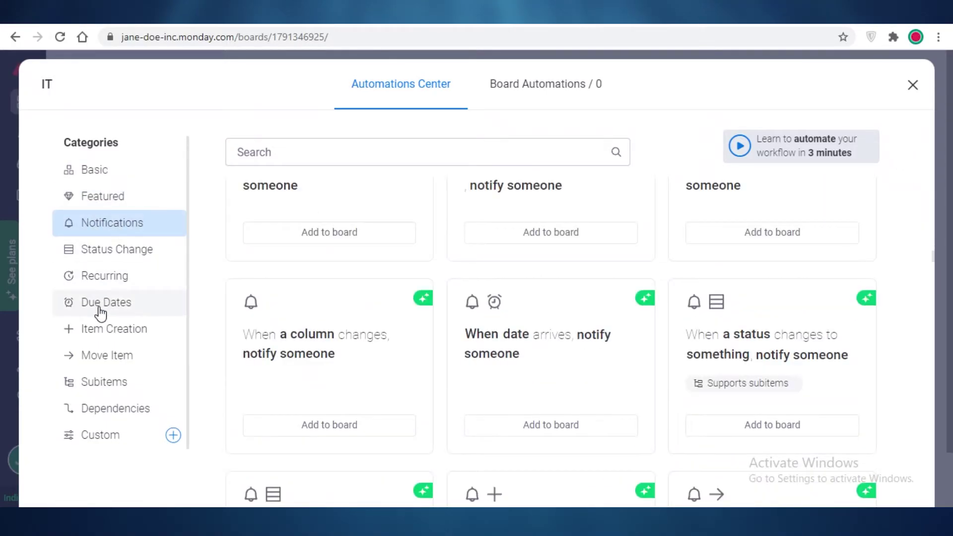
pyautogui.click(101, 313)
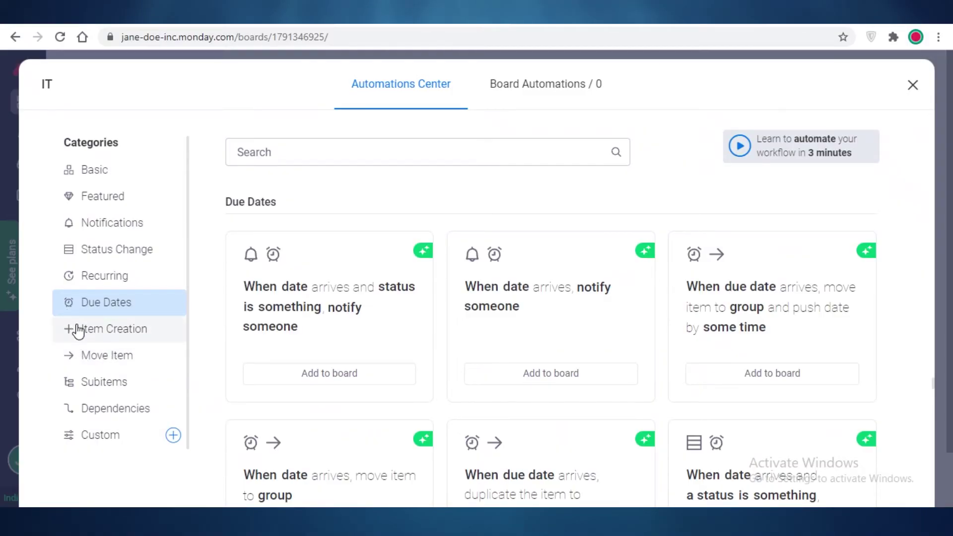
pyautogui.click(911, 90)
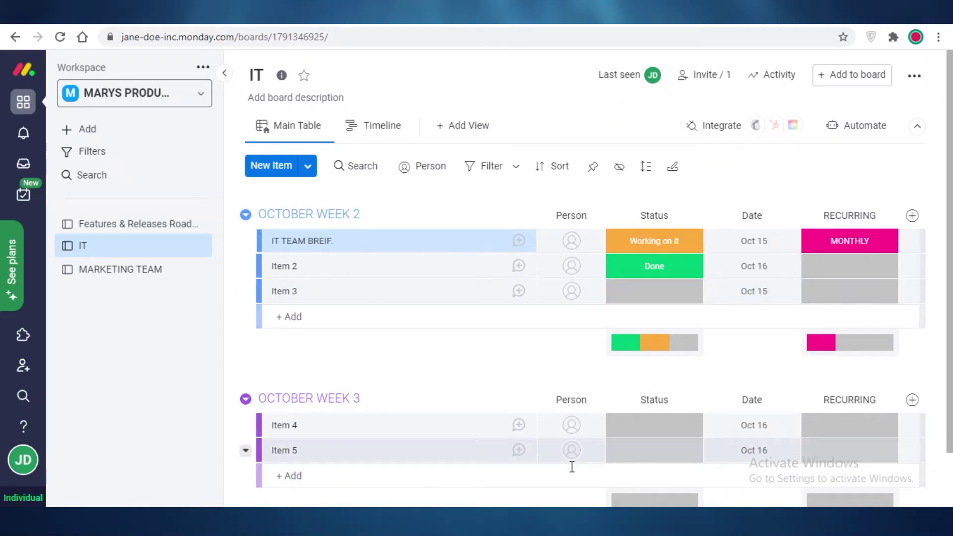
pyautogui.click(120, 153)
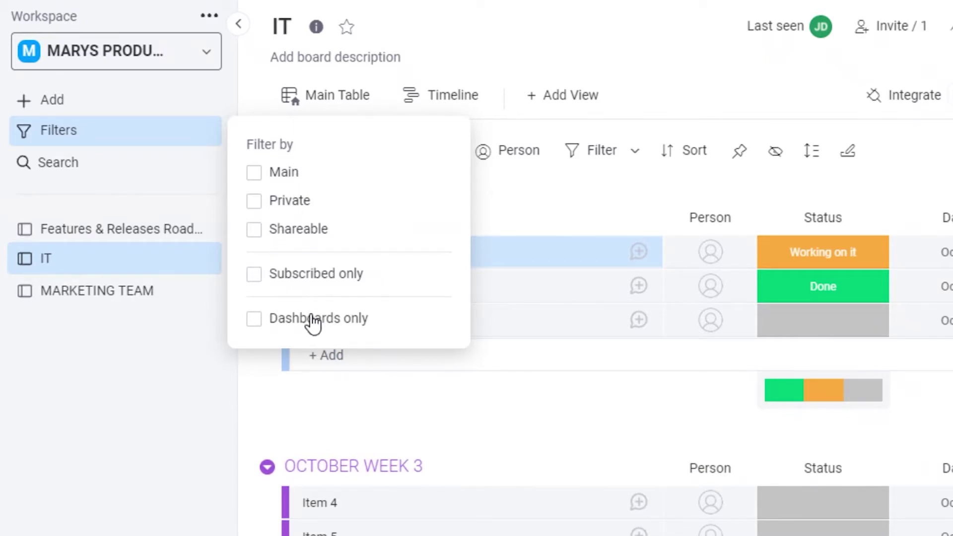
pyautogui.click(167, 355)
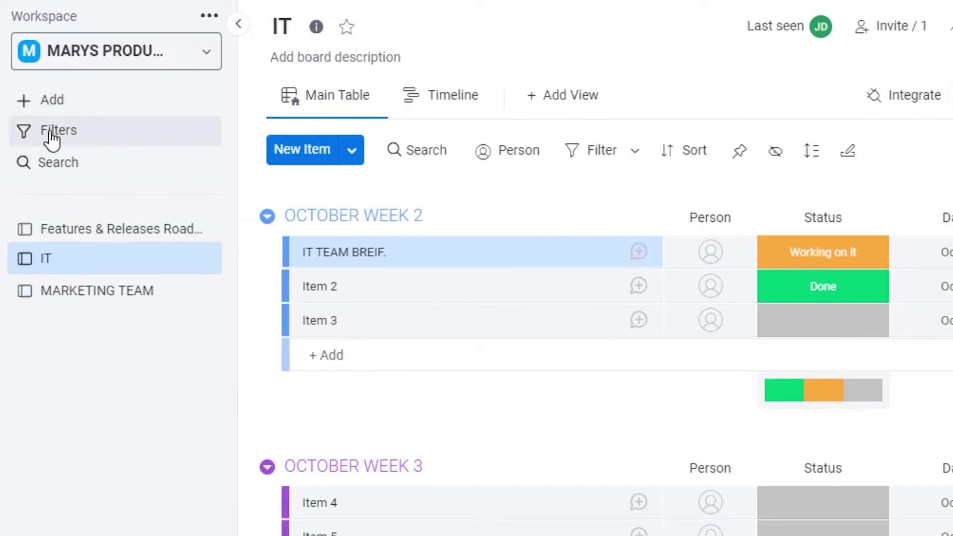
# Step: Create a new private dashboard named MANAGERS DASHBOARD from the workspace Add menu
pyautogui.click(59, 102)
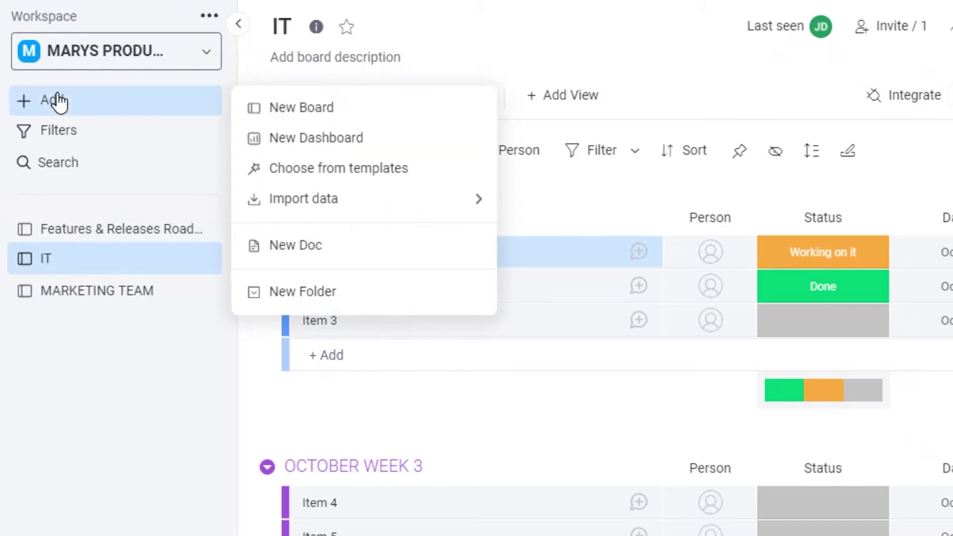
pyautogui.click(317, 141)
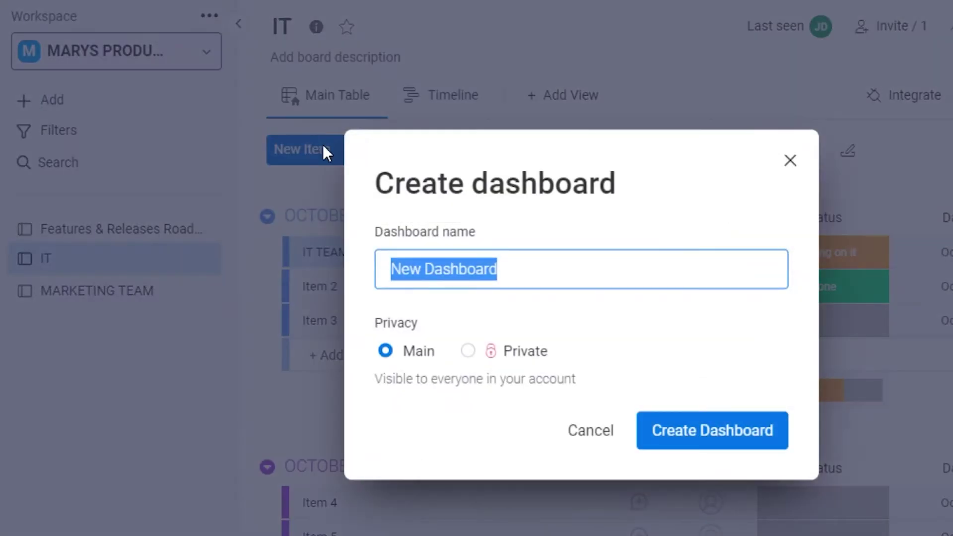
pyautogui.click(579, 253)
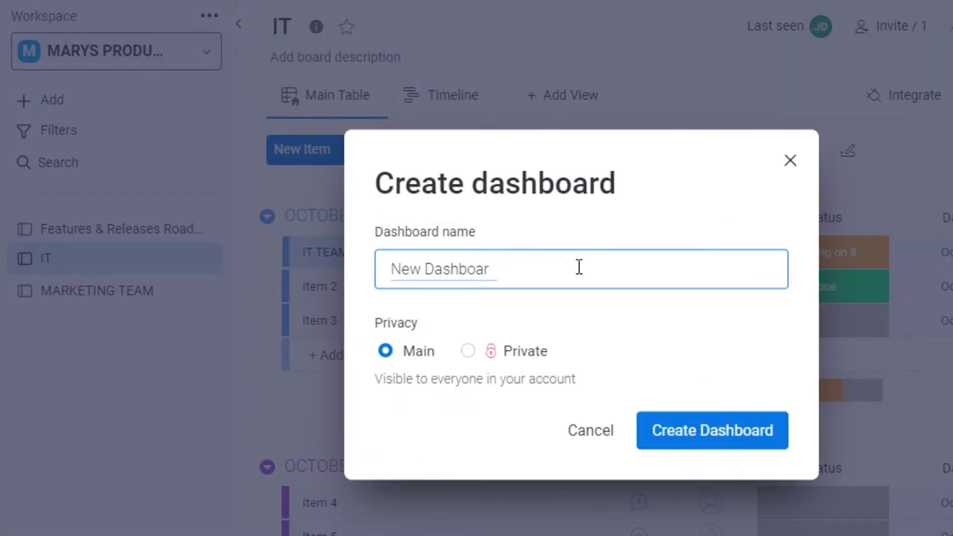
pyautogui.press('BackSpace')
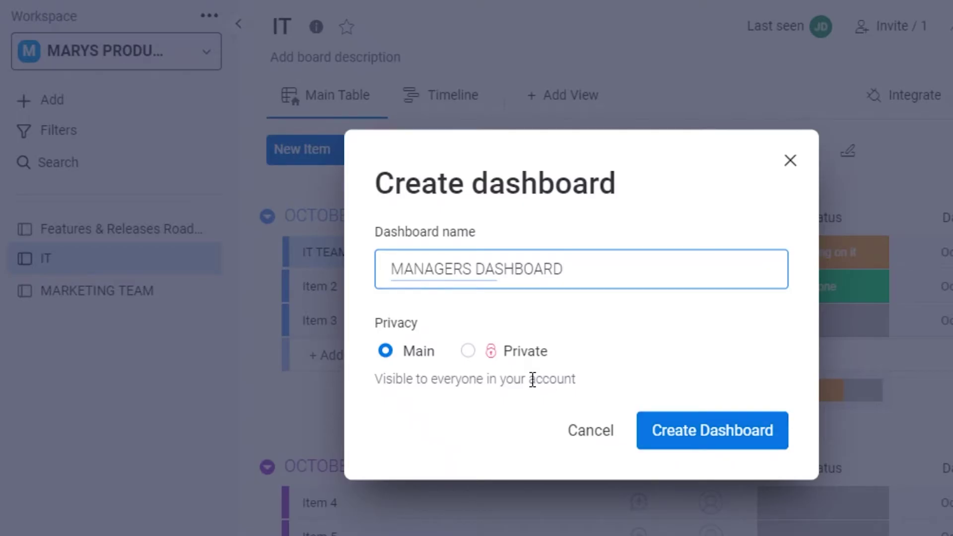
pyautogui.click(496, 363)
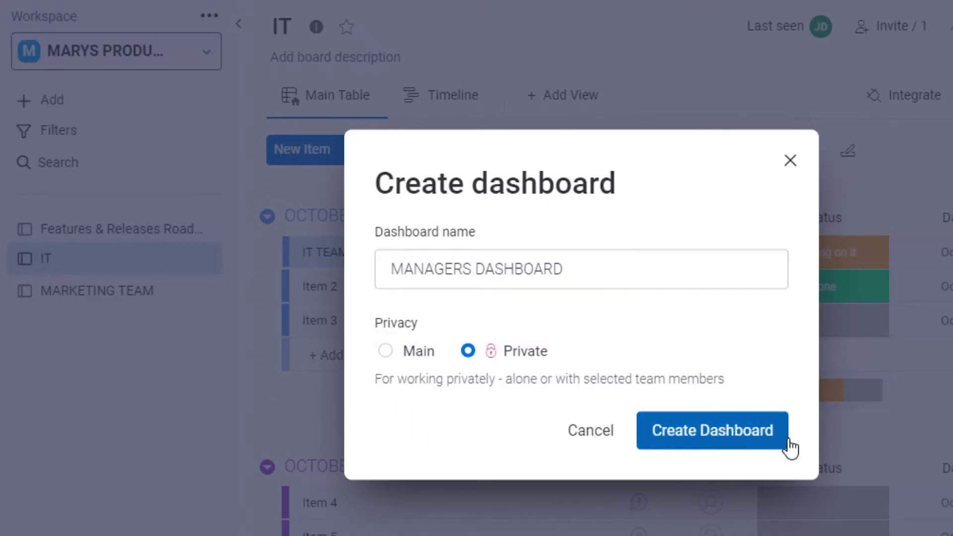
pyautogui.click(755, 438)
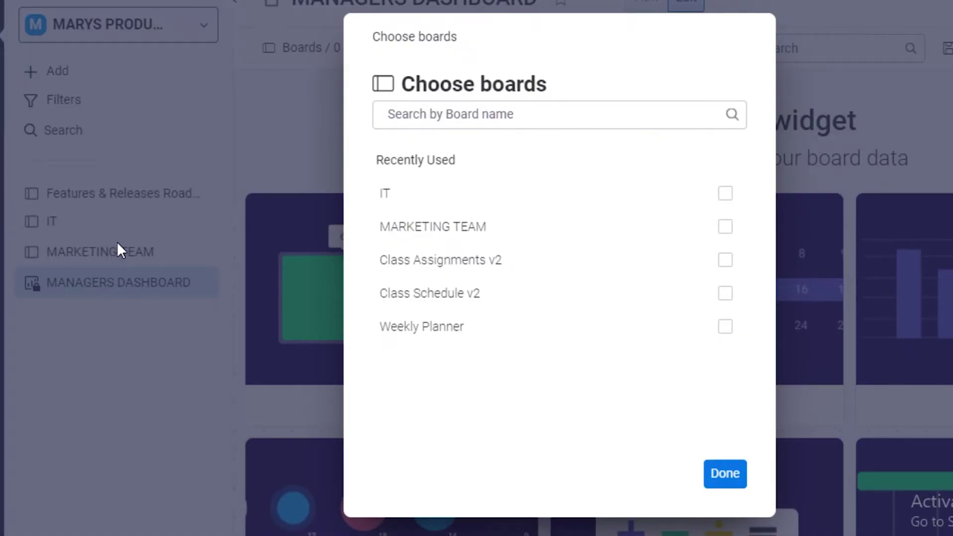
# Step: Connect the IT board as the dashboard's data source and scroll the widget gallery
pyautogui.click(725, 195)
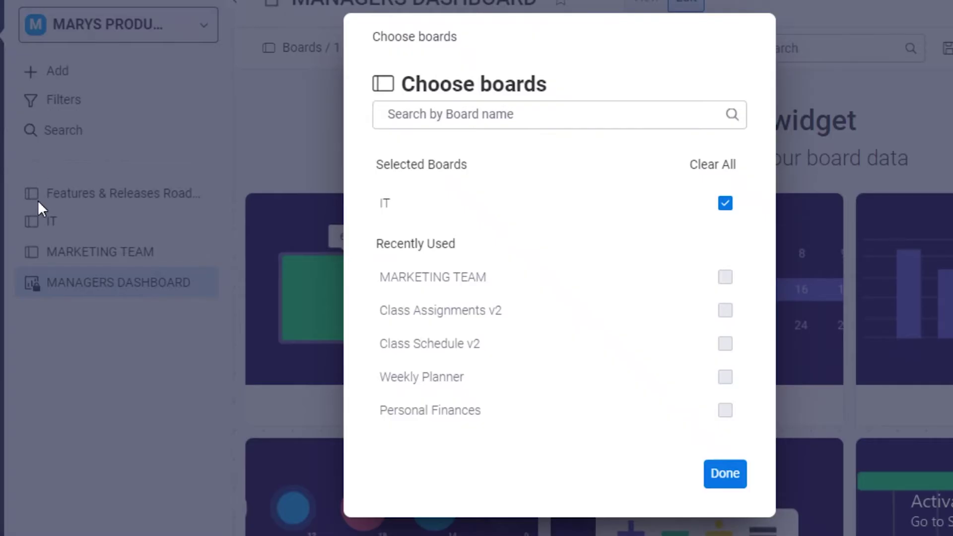
pyautogui.click(723, 474)
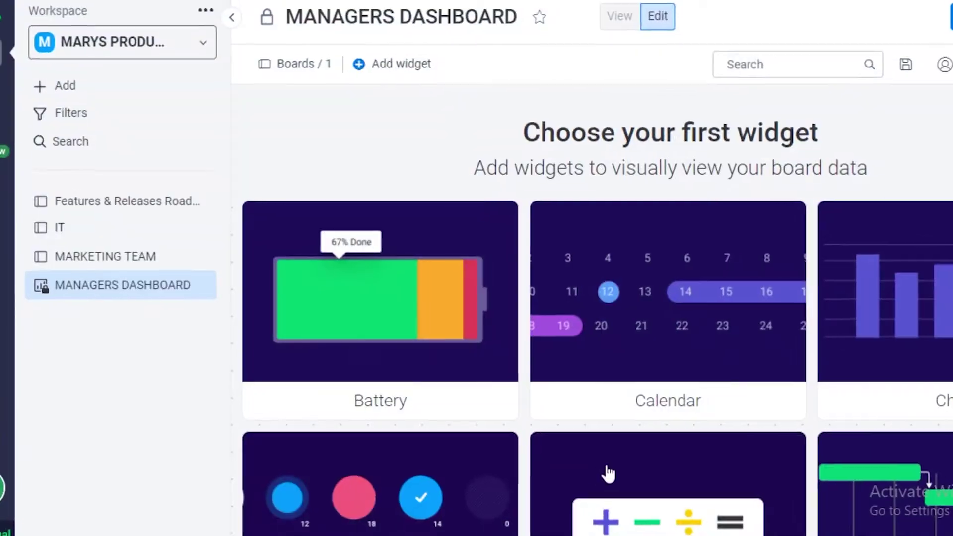
pyautogui.scroll(-5, 414, 175)
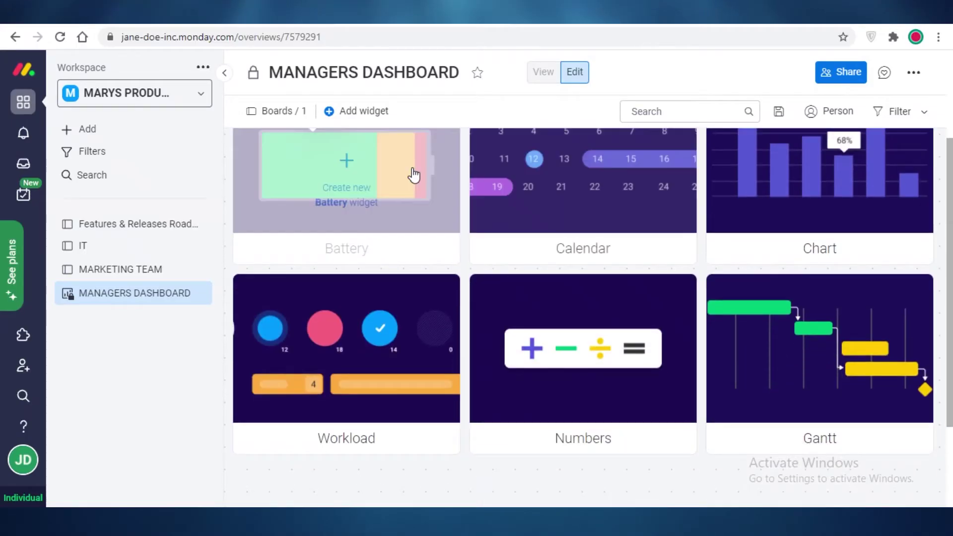
pyautogui.scroll(3, 502, 257)
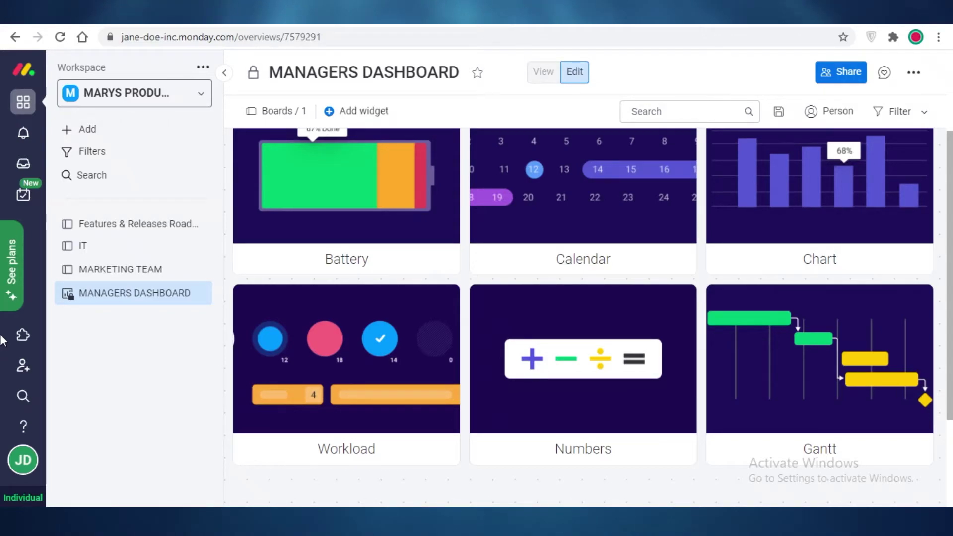
pyautogui.scroll(2, 488, 373)
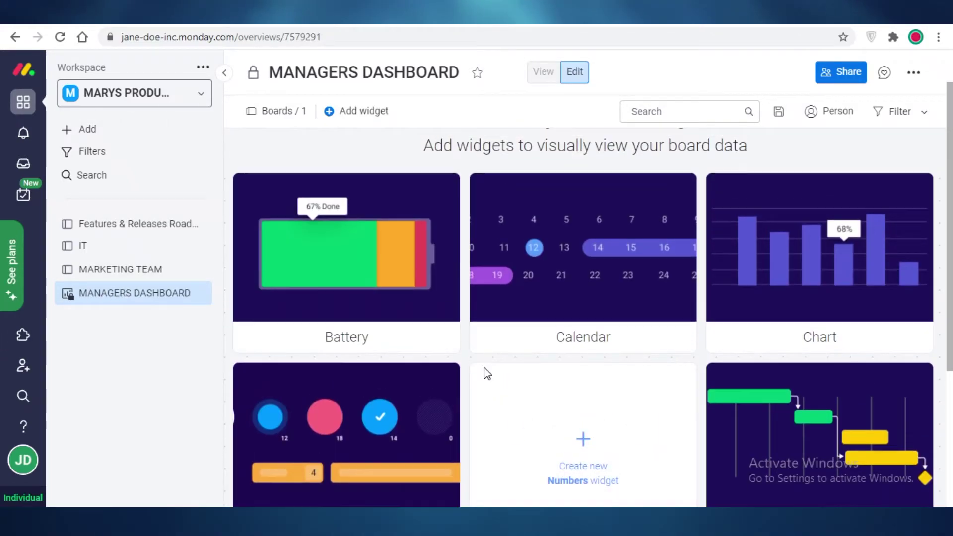
pyautogui.scroll(1, 487, 373)
# Step: Open and close the workspace list, then go to My Work
pyautogui.click(134, 92)
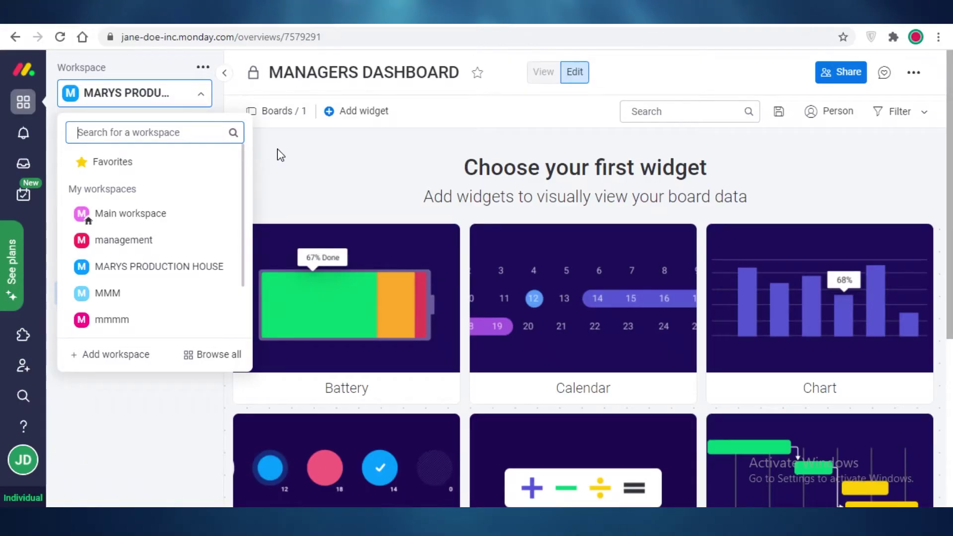
pyautogui.click(364, 158)
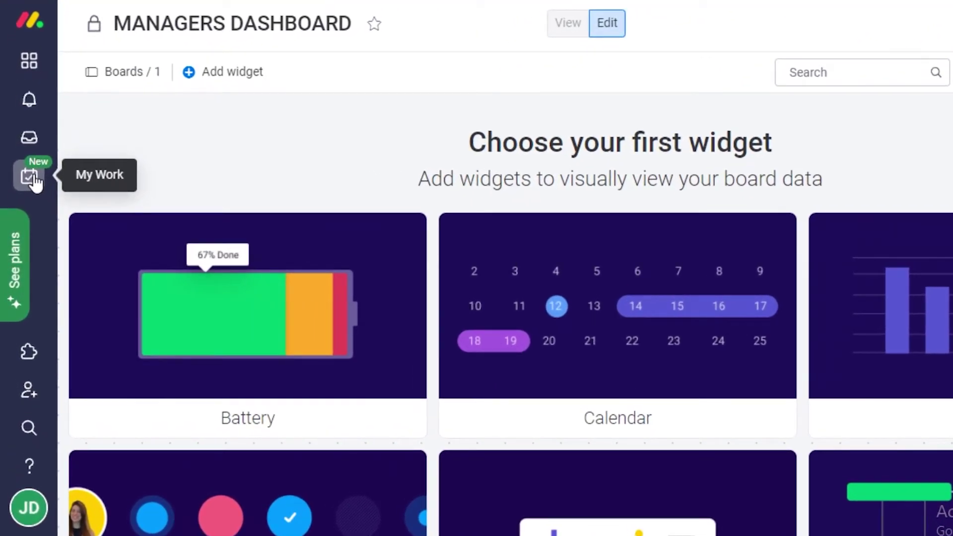
pyautogui.click(25, 195)
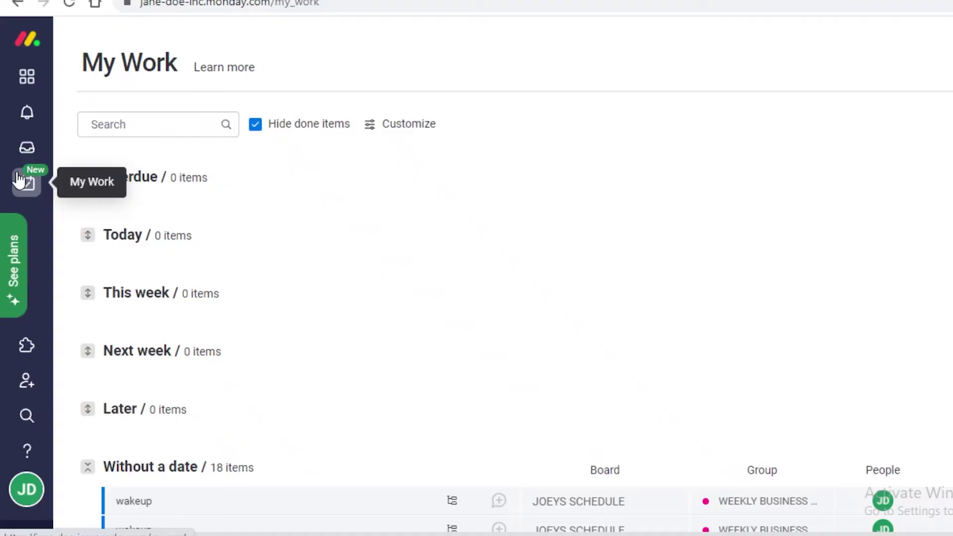
# Step: Scroll My Work, collapsing and re-expanding the Without a date group of 18 wakeup items
pyautogui.scroll(-5, 246, 194)
pyautogui.scroll(-5, 248, 268)
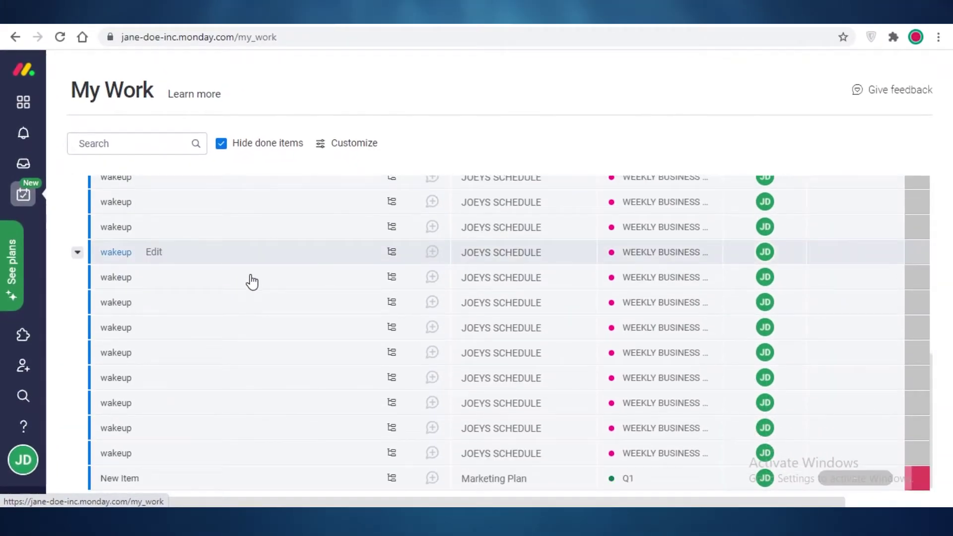
pyautogui.scroll(5, 238, 230)
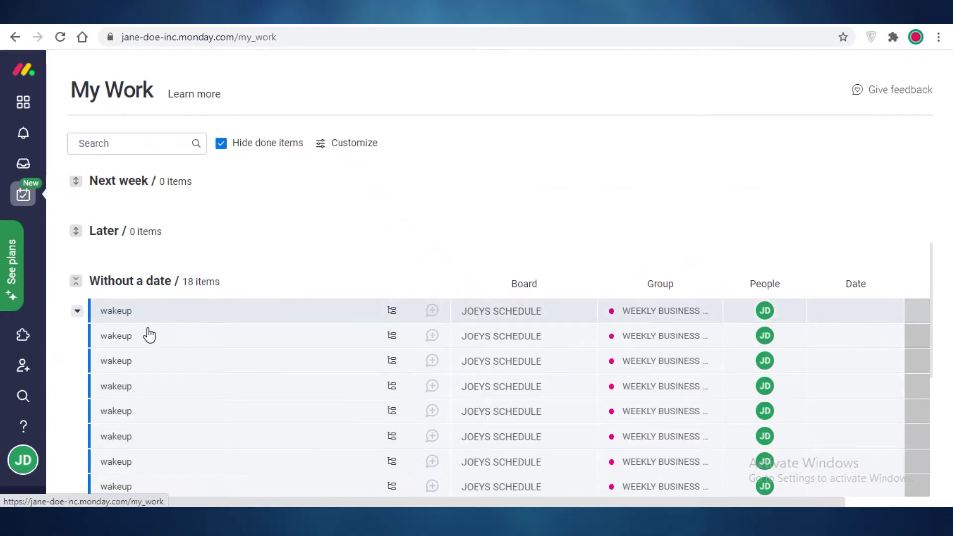
pyautogui.scroll(-5, 670, 226)
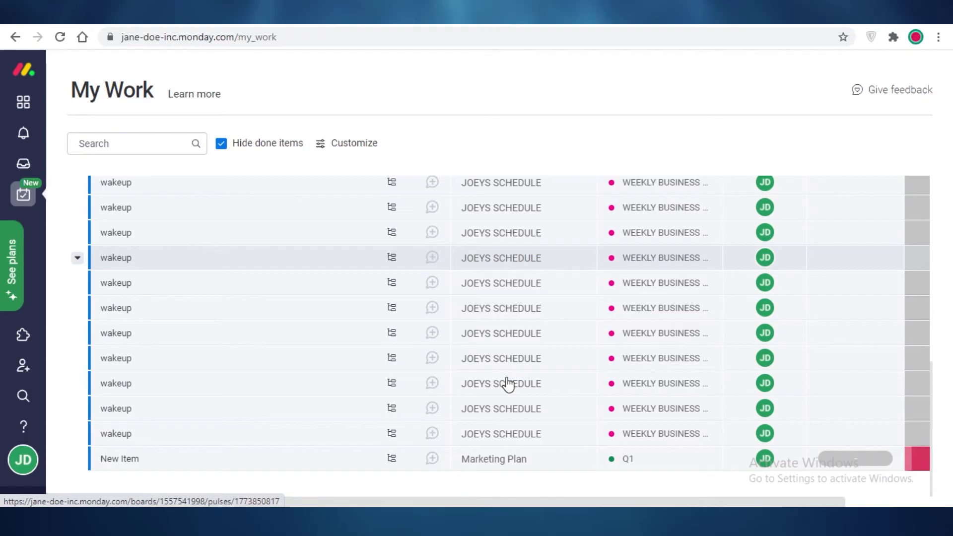
pyautogui.scroll(5, 213, 225)
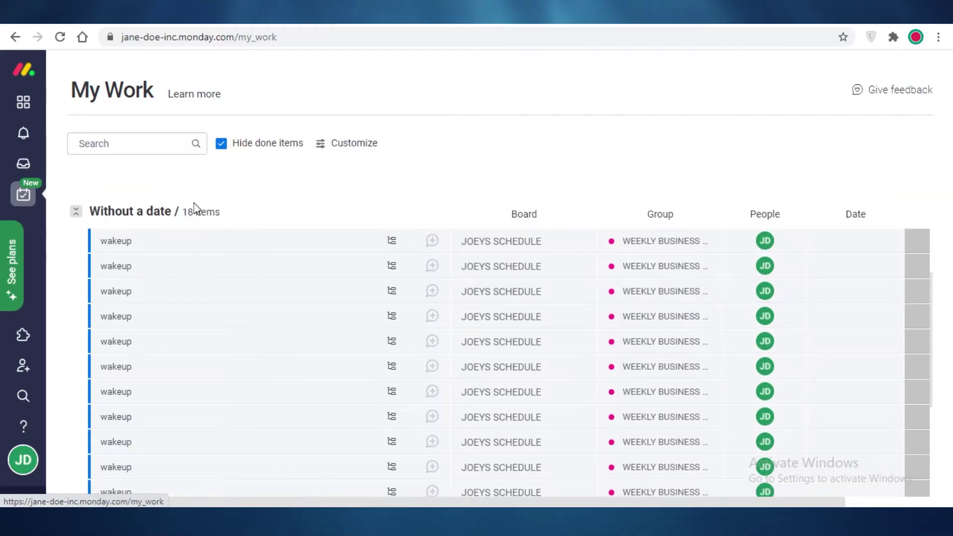
pyautogui.click(76, 212)
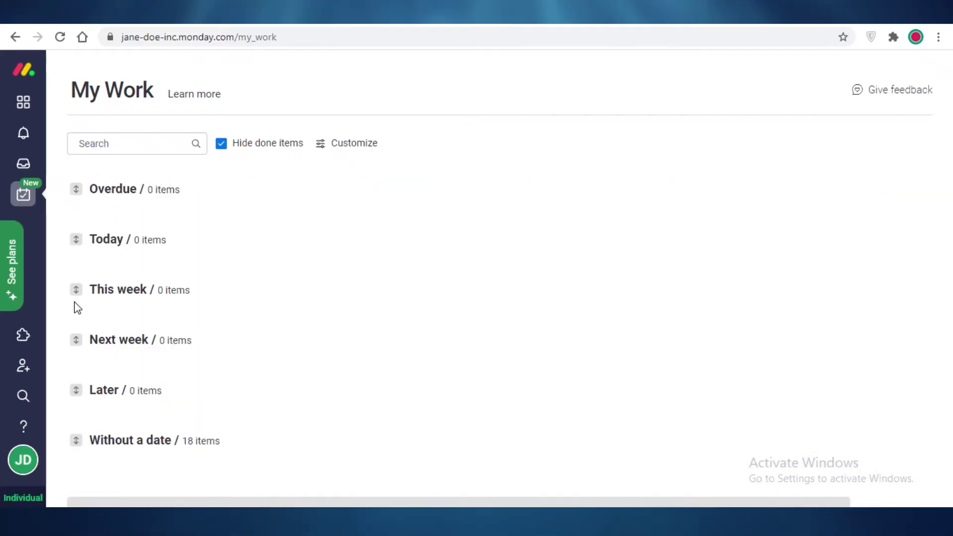
pyautogui.click(76, 441)
pyautogui.scroll(-5, 94, 362)
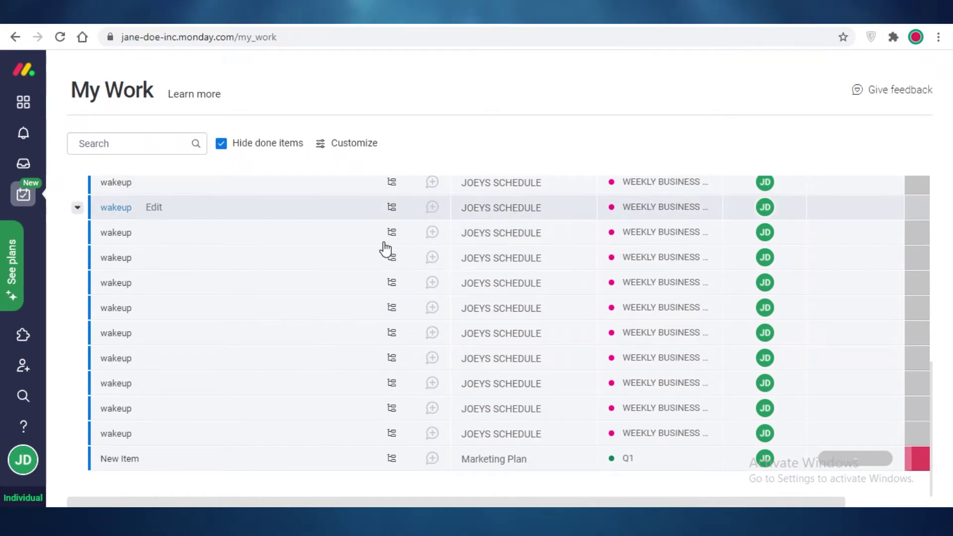
pyautogui.scroll(4, 213, 426)
pyautogui.scroll(-5, 33, 278)
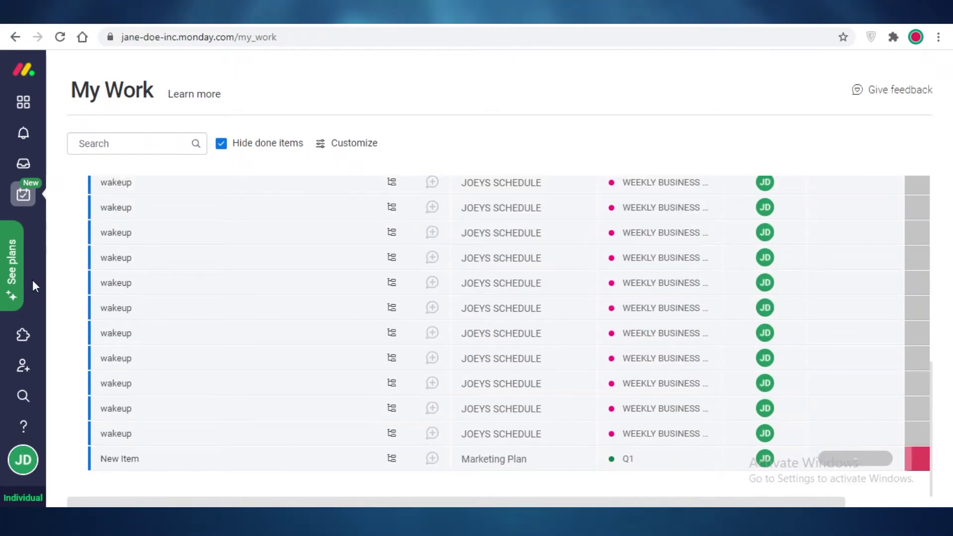
pyautogui.scroll(5, 134, 255)
pyautogui.scroll(3, 134, 233)
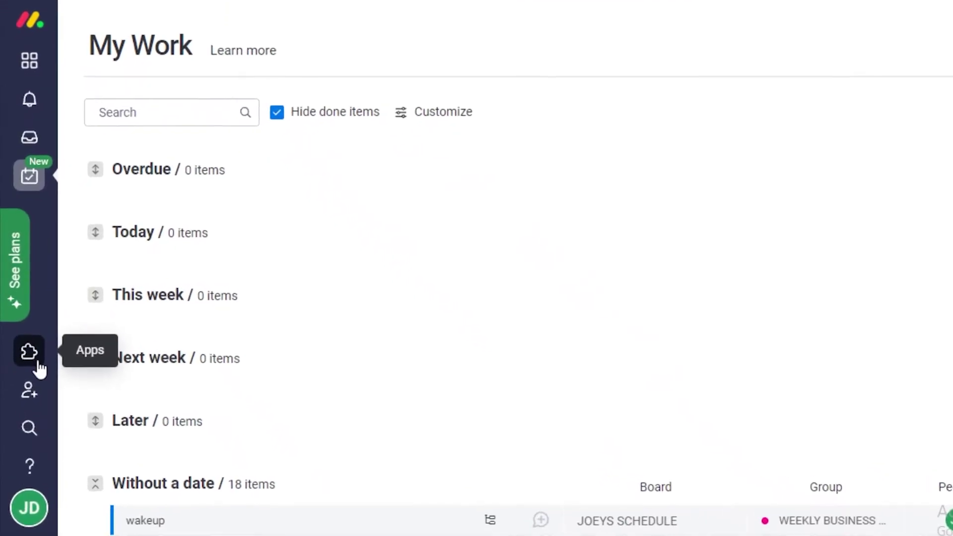
# Step: Open the apps marketplace and browse the Productivity & Efficiency category
pyautogui.click(27, 346)
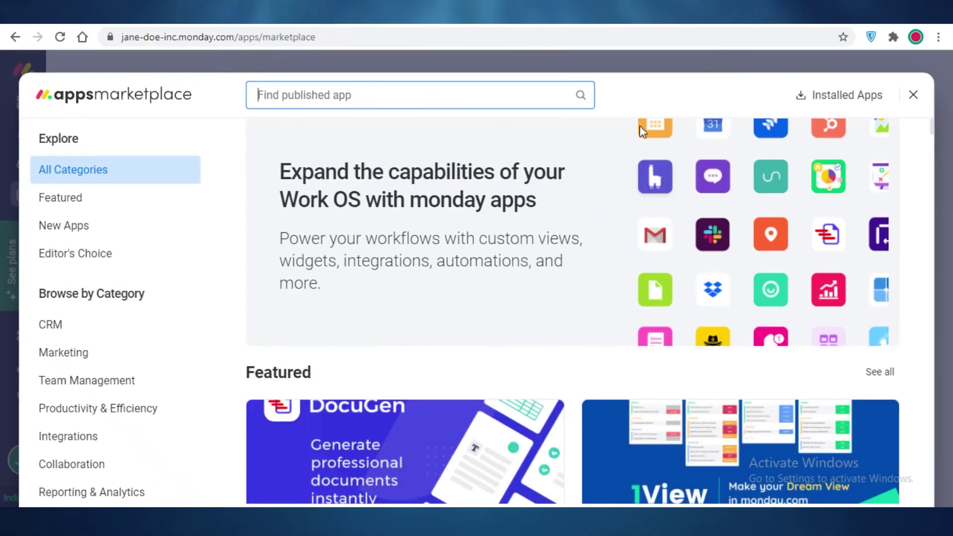
pyautogui.scroll(-7, 764, 159)
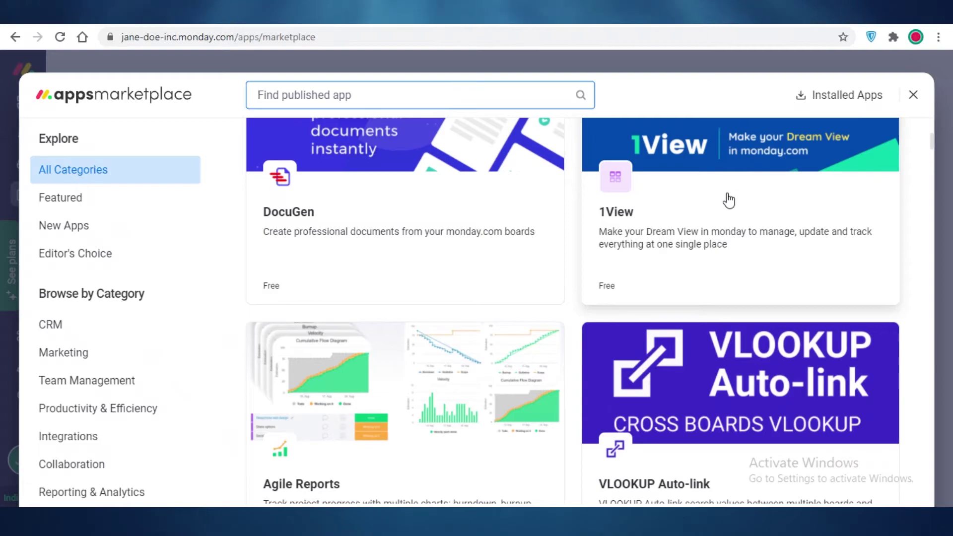
pyautogui.scroll(-3, 745, 184)
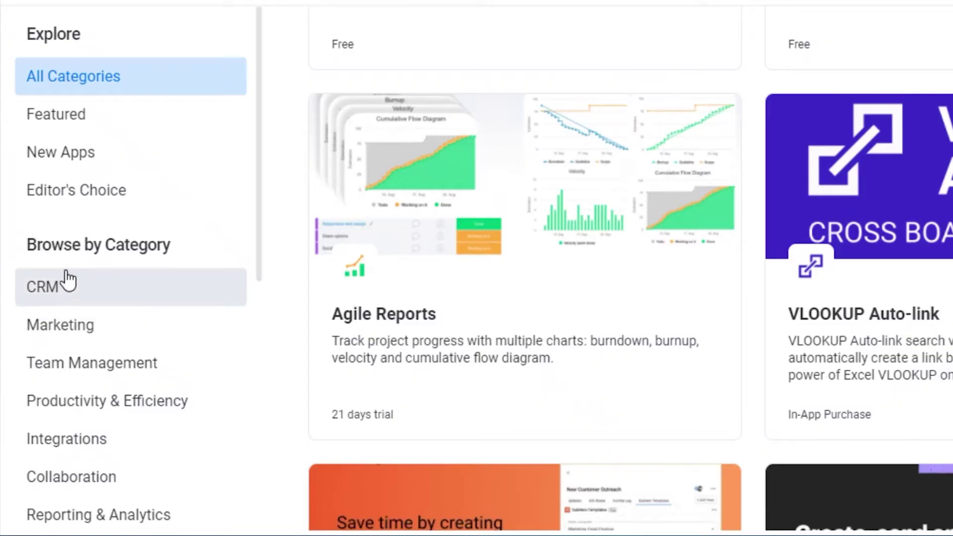
pyautogui.scroll(-2, 60, 337)
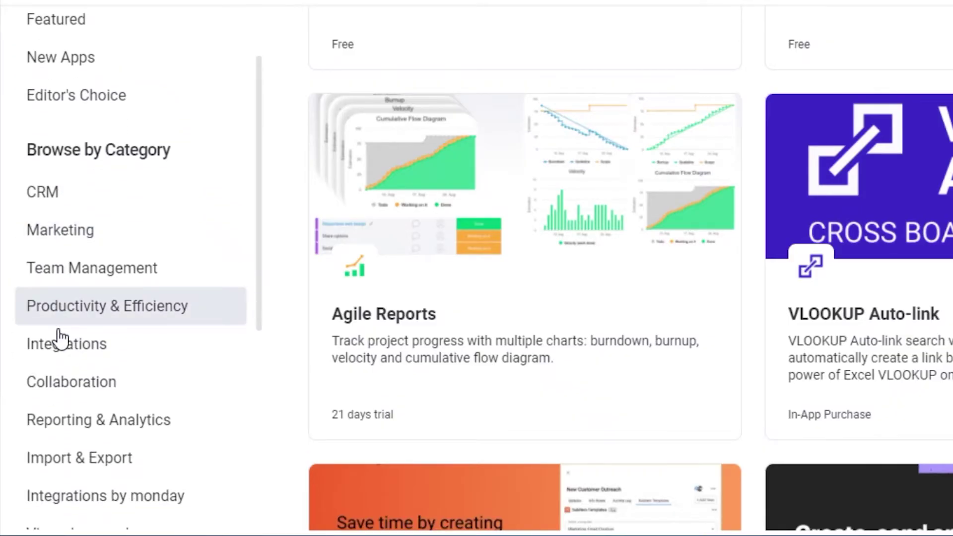
pyautogui.click(98, 314)
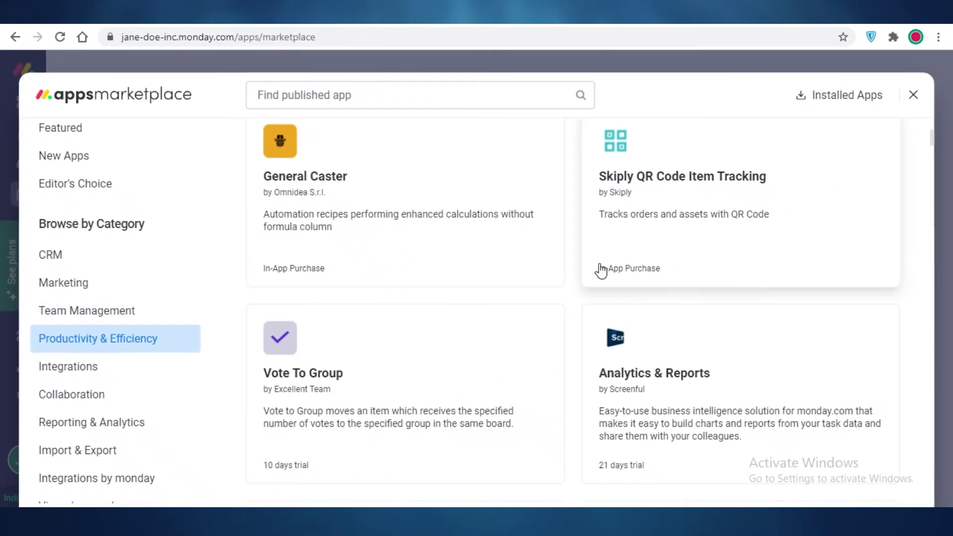
pyautogui.scroll(-4, 419, 321)
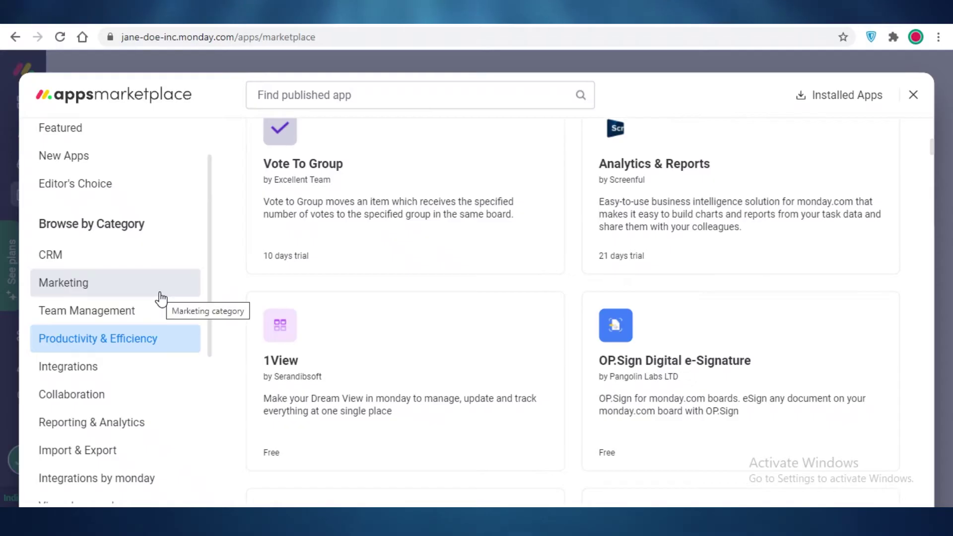
# Step: Show the Integrations category and scroll its app grid to the Typeform card
pyautogui.click(96, 375)
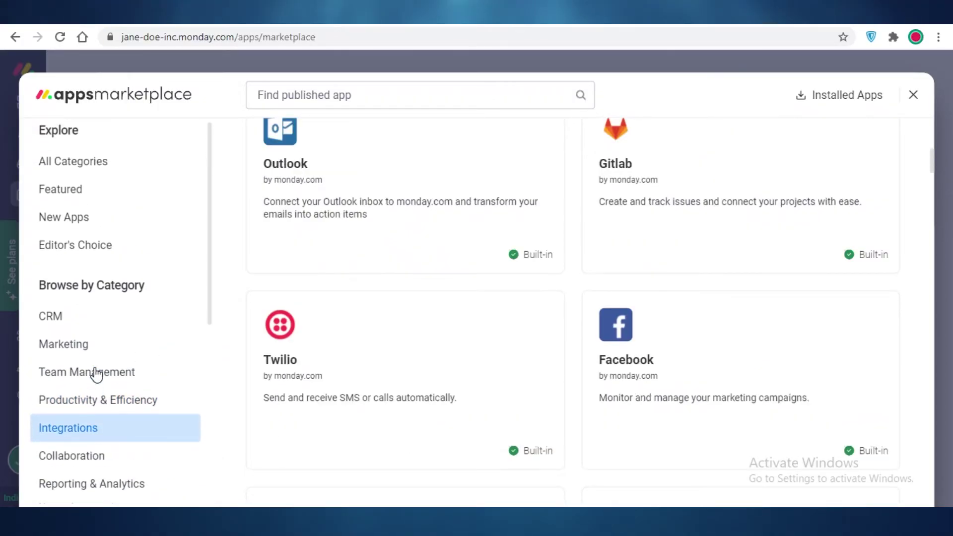
pyautogui.scroll(3, 299, 354)
pyautogui.scroll(5, 300, 356)
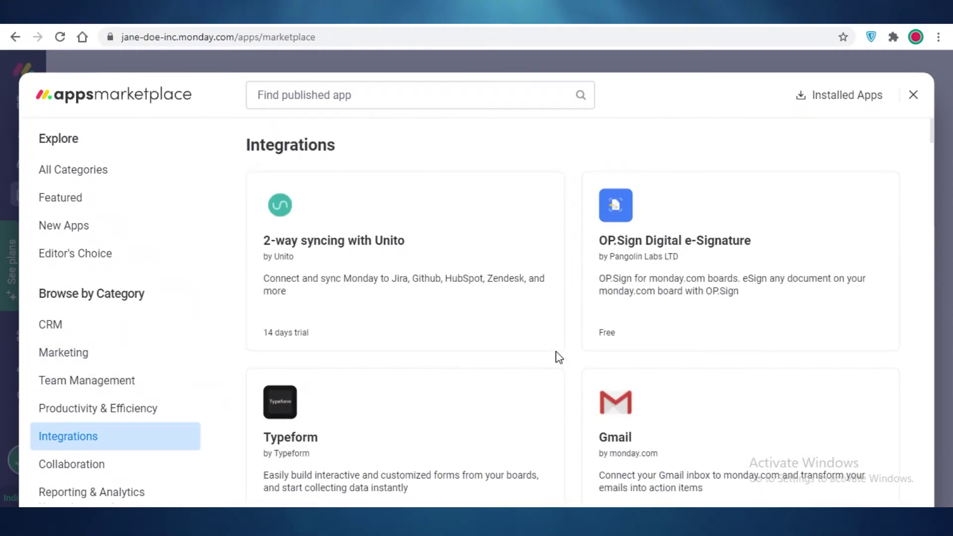
pyautogui.scroll(-5, 558, 357)
pyautogui.scroll(5, 556, 366)
pyautogui.scroll(-8, 559, 365)
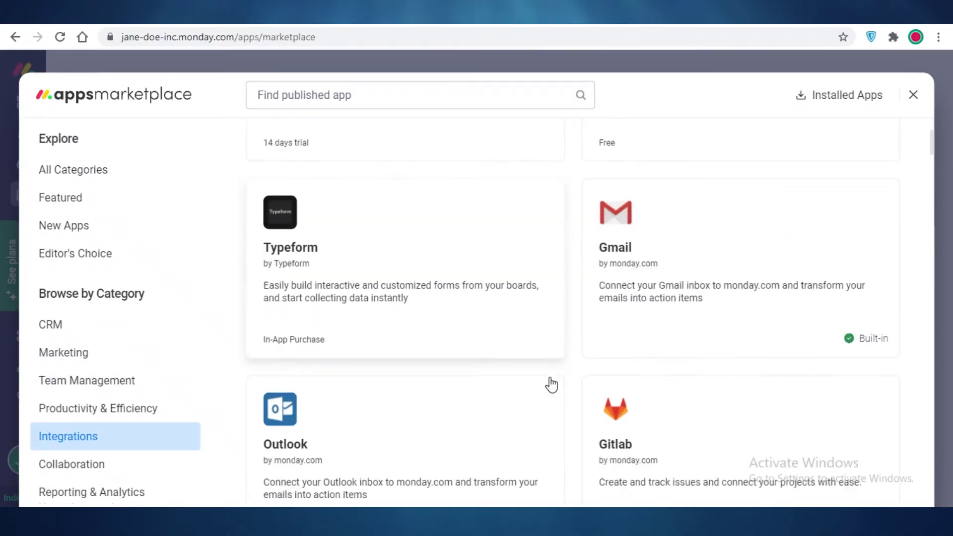
pyautogui.scroll(7, 538, 379)
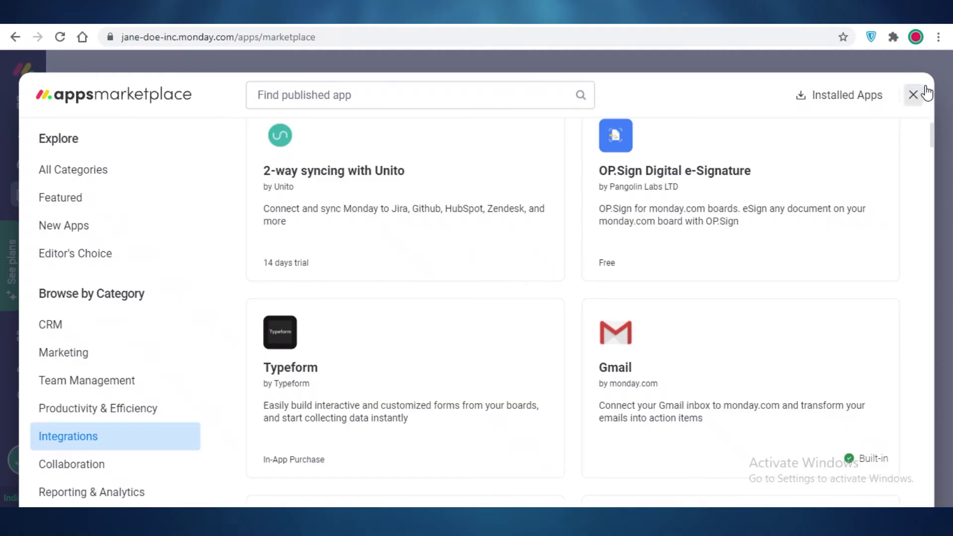
pyautogui.scroll(-4, 159, 372)
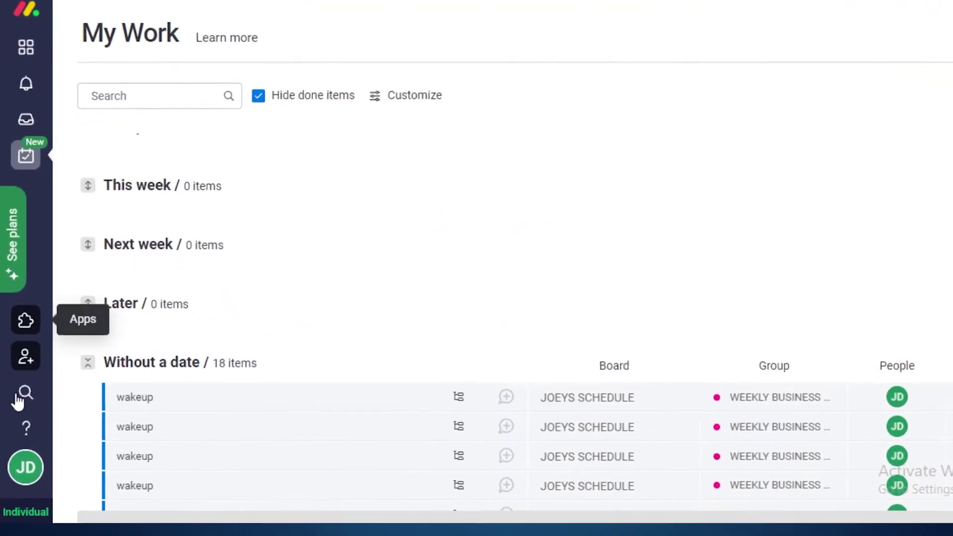
# Step: Switch the interface theme to Dark, then Night, and open MANAGERS DASHBOARD
pyautogui.click(15, 482)
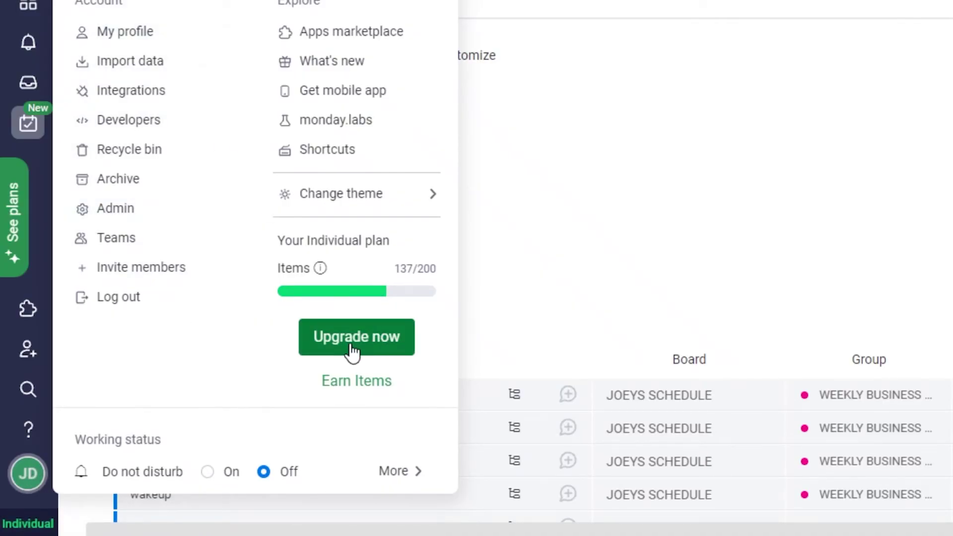
pyautogui.moveTo(385, 199)
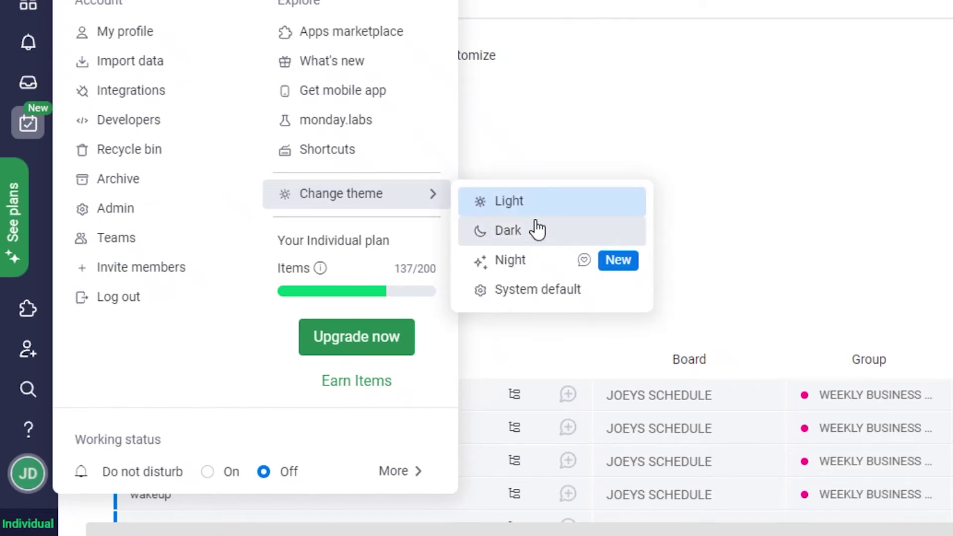
pyautogui.click(532, 237)
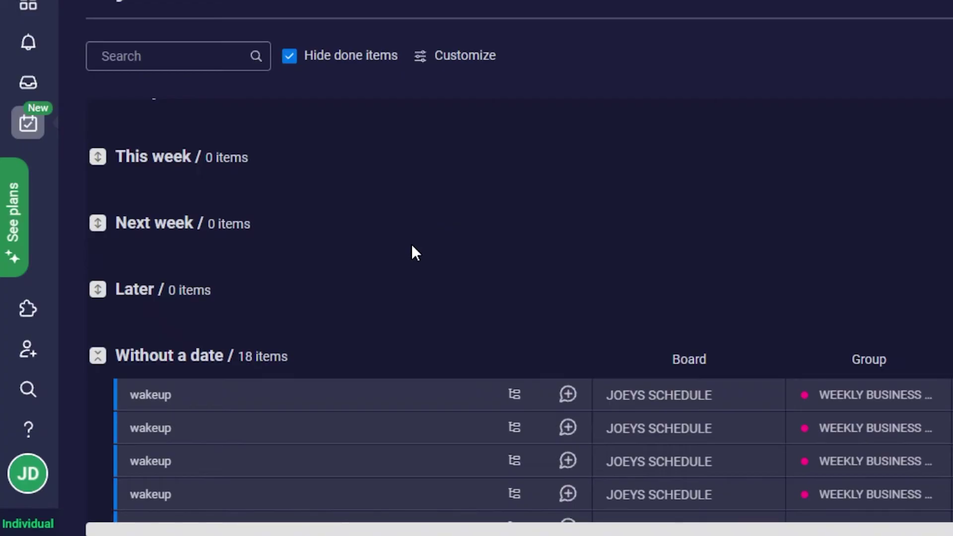
pyautogui.click(12, 480)
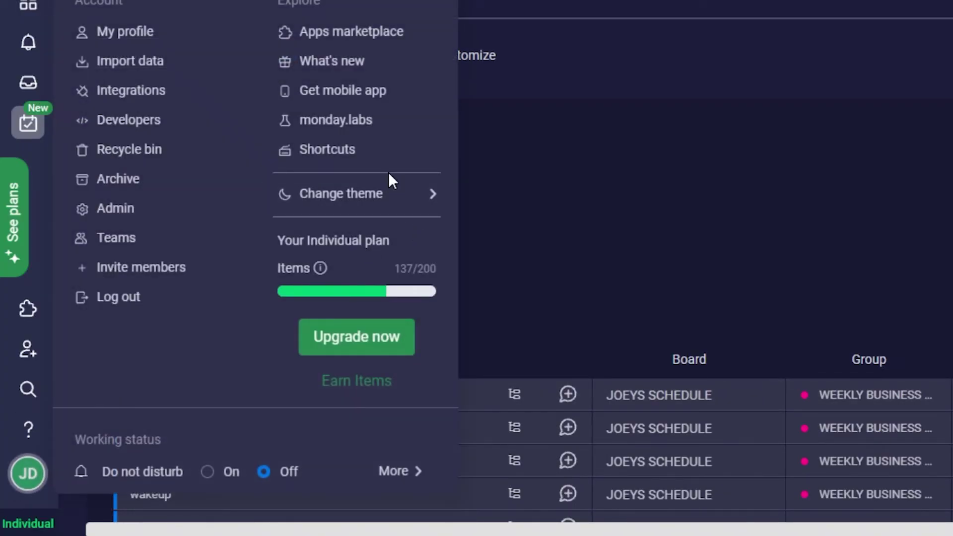
pyautogui.moveTo(389, 194)
pyautogui.click(504, 259)
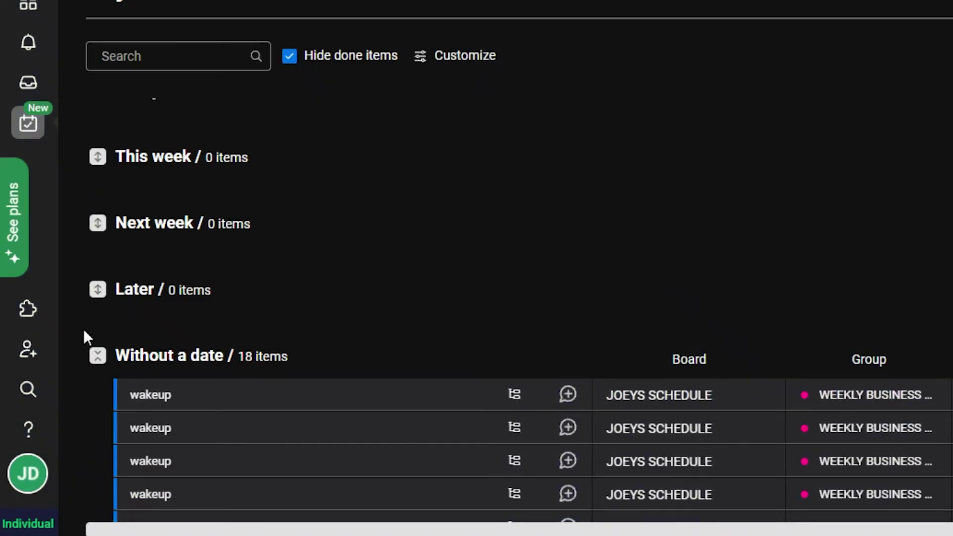
pyautogui.click(30, 8)
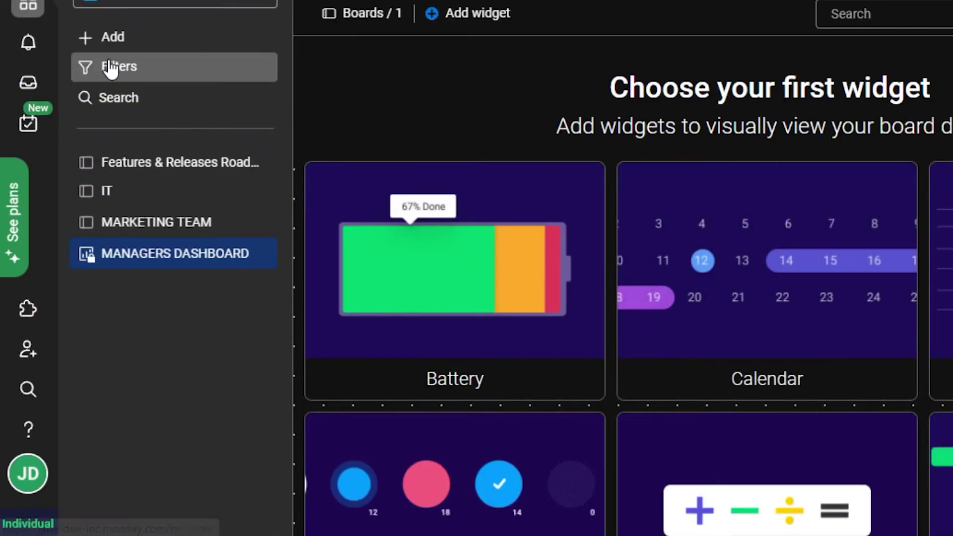
# Step: Open the Notifications panel, which shows no new notifications
pyautogui.click(38, 51)
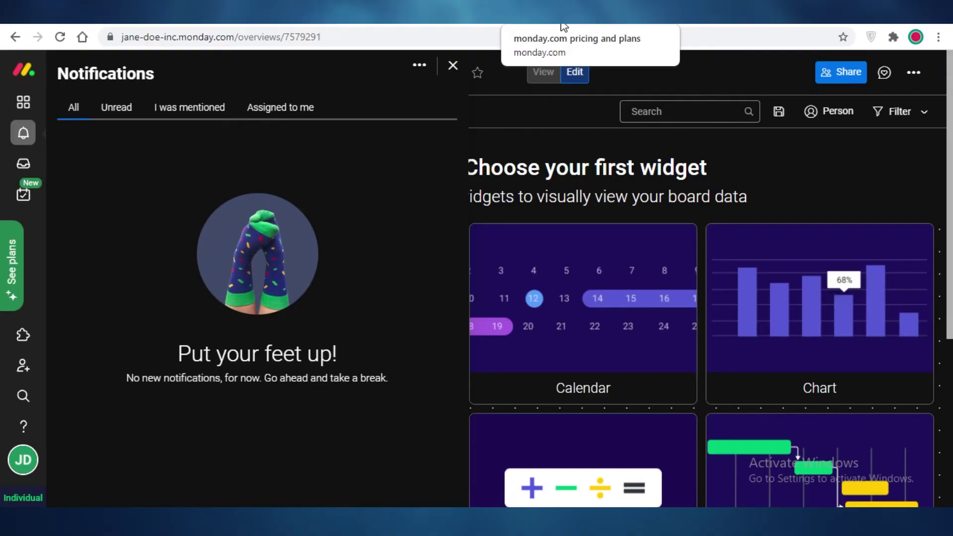
# Step: Scroll the pricing page comparing Individual, Basic, Standard, Pro and Enterprise plans
pyautogui.click(563, 12)
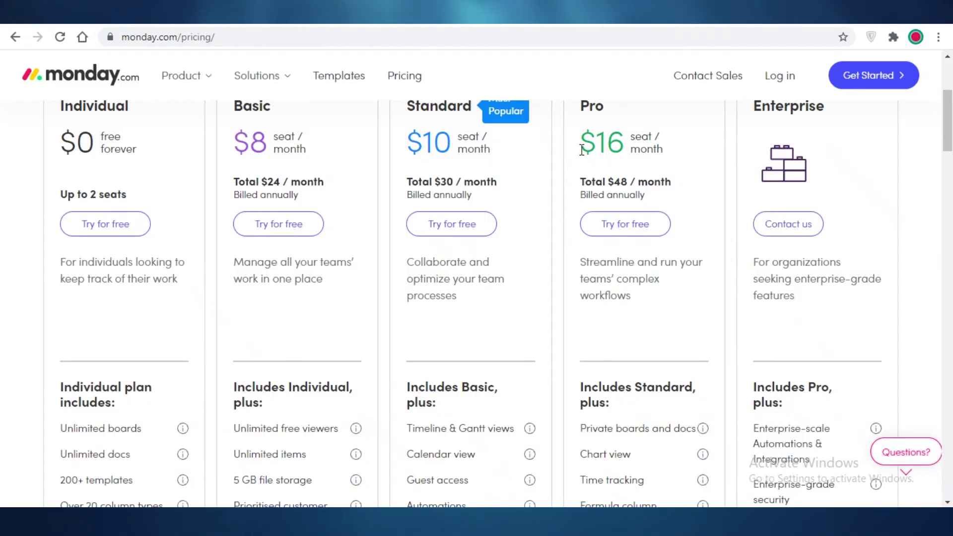
pyautogui.scroll(2, 199, 250)
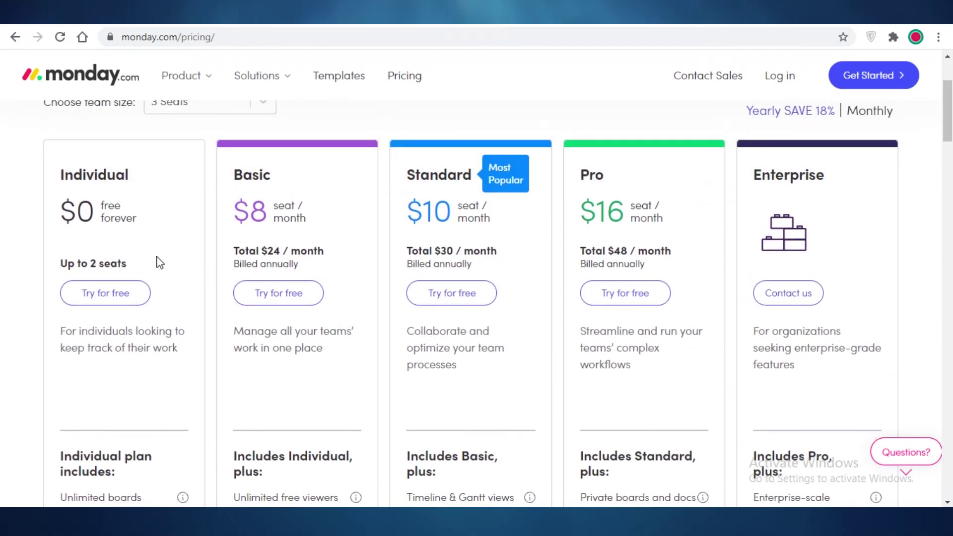
pyautogui.scroll(-4, 149, 267)
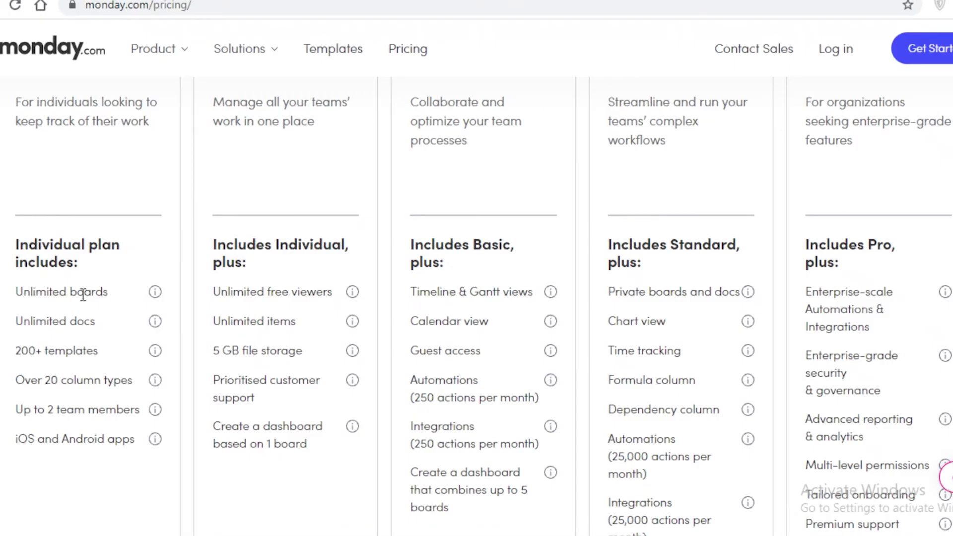
pyautogui.scroll(3, 83, 294)
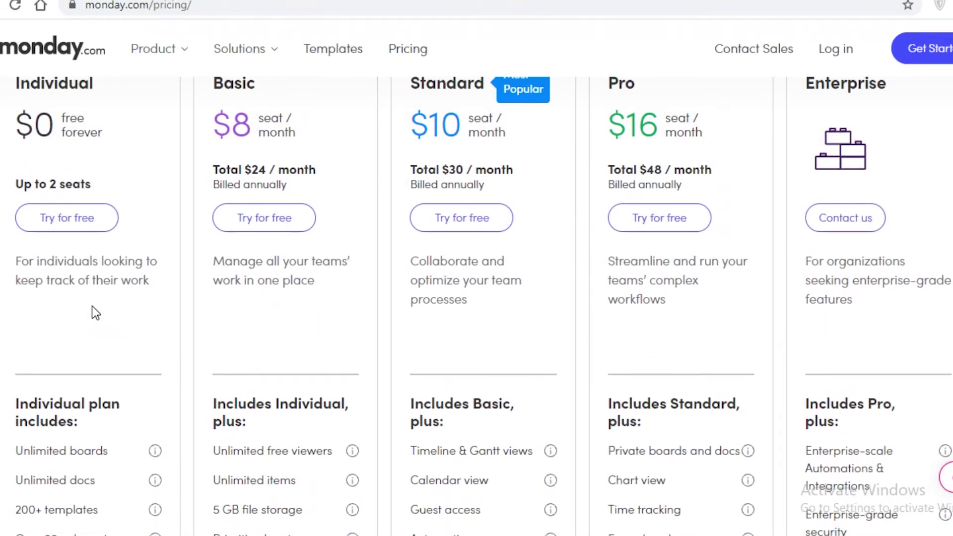
pyautogui.scroll(-3, 79, 261)
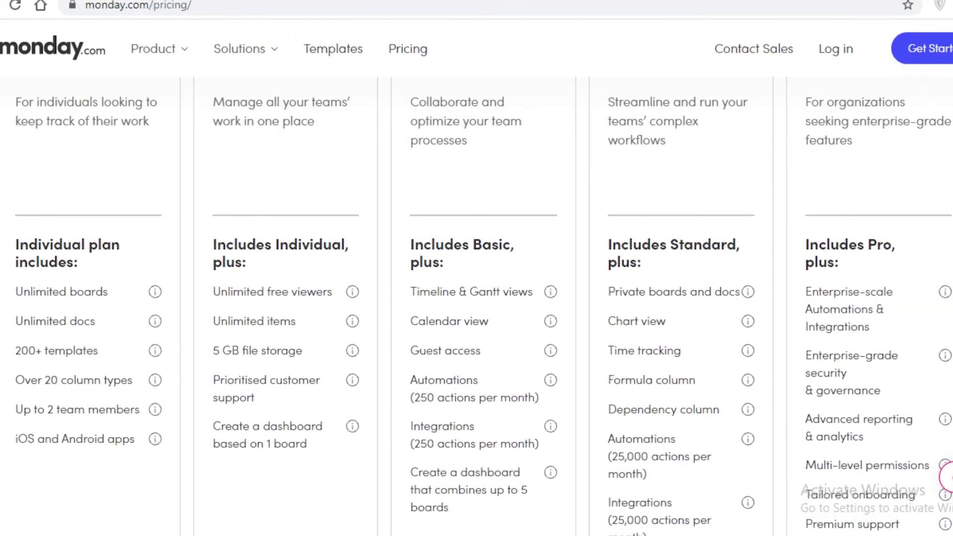
pyautogui.scroll(5, 664, 90)
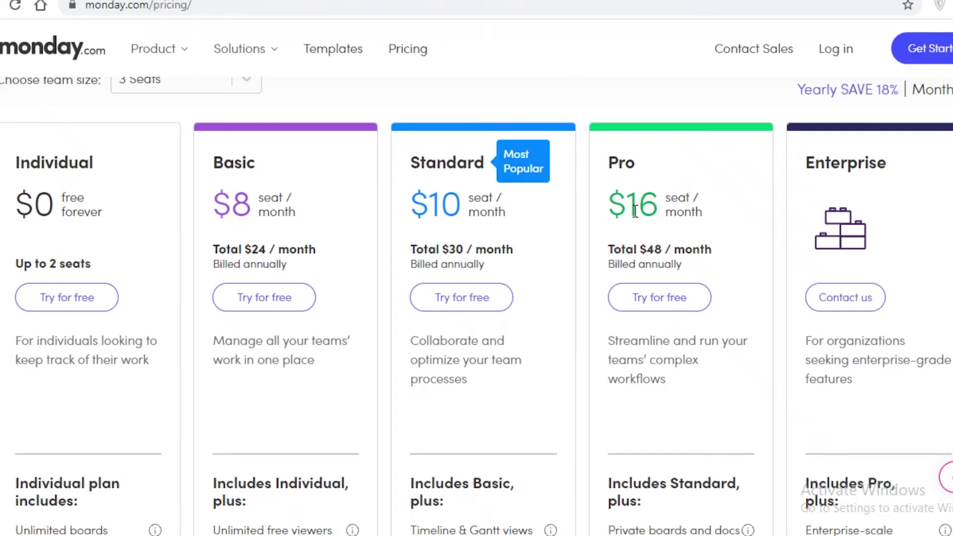
pyautogui.scroll(-8, 669, 157)
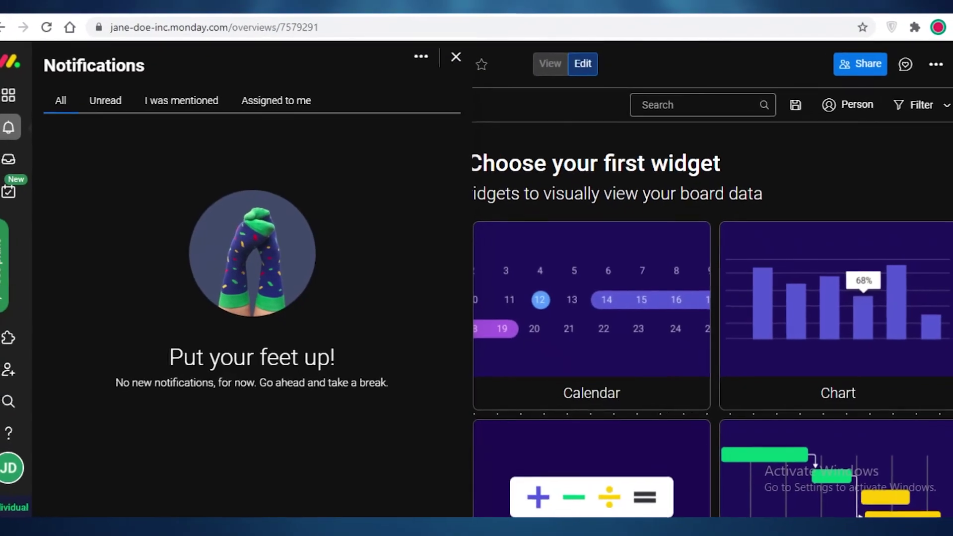
# Step: Create a new private dashboard named ceo from the workspace Add menu
pyautogui.click(22, 102)
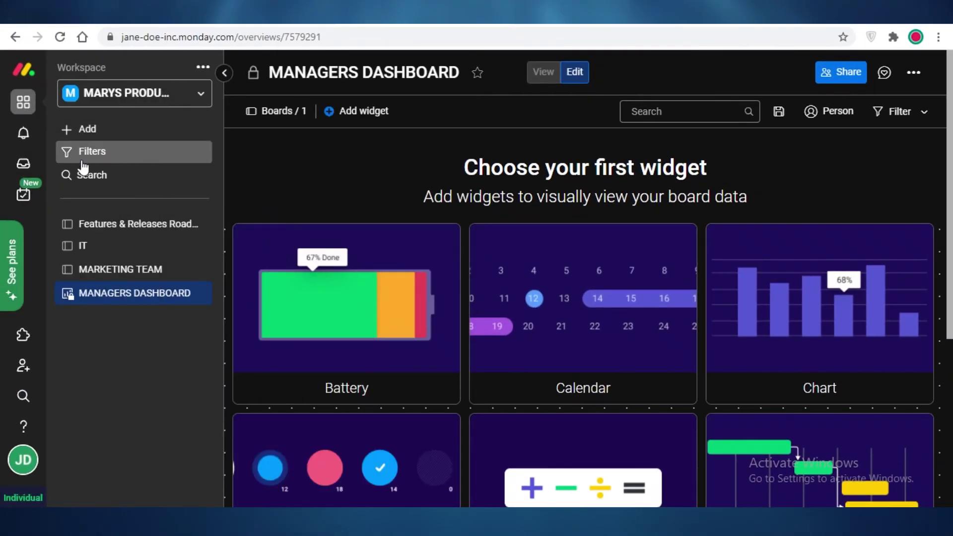
pyautogui.click(91, 127)
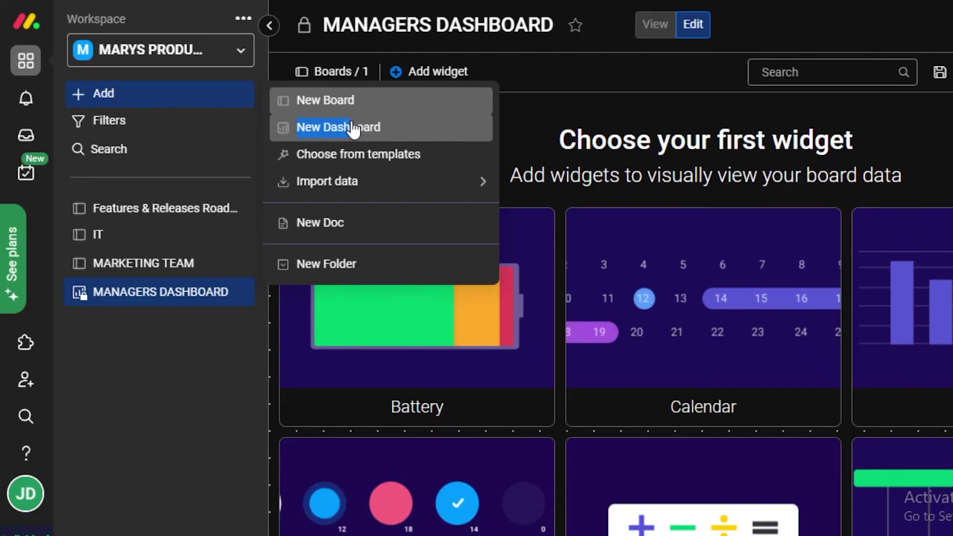
pyautogui.click(348, 132)
pyautogui.hotkey('ctrl', 'shift', 'Left')
pyautogui.hotkey('ctrl', 'shift', 'Left')
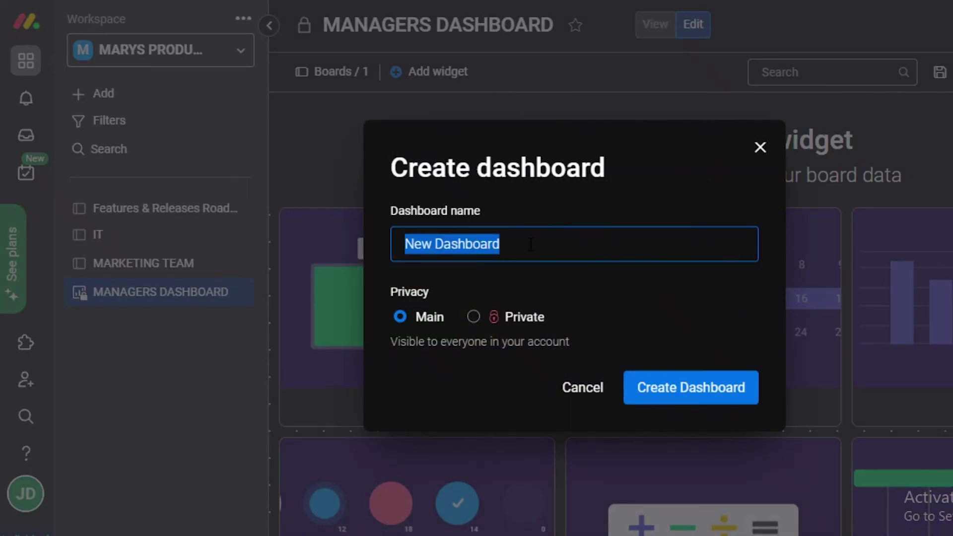
pyautogui.press('BackSpace')
pyautogui.write('genc')
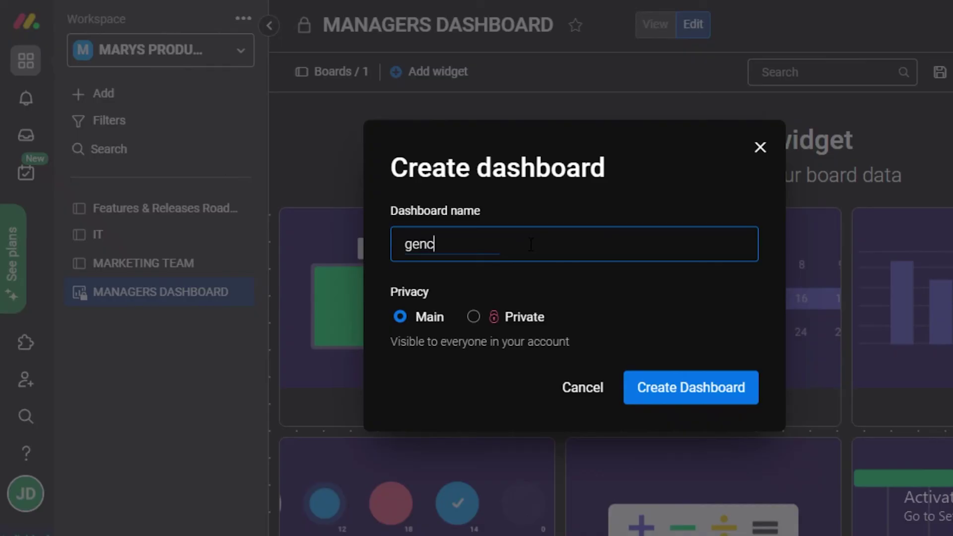
pyautogui.press('BackSpace')
pyautogui.press('BackSpace')
pyautogui.press('BackSpace')
pyautogui.write('c')
pyautogui.click(525, 322)
pyautogui.click(653, 389)
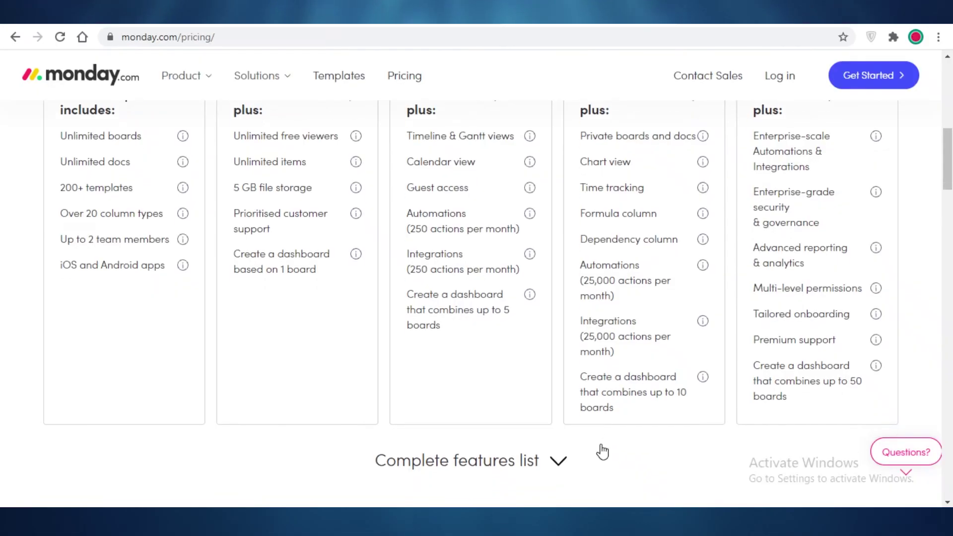
# Step: Close the Choose boards dialog without connecting any boards
pyautogui.scroll(-7, 603, 451)
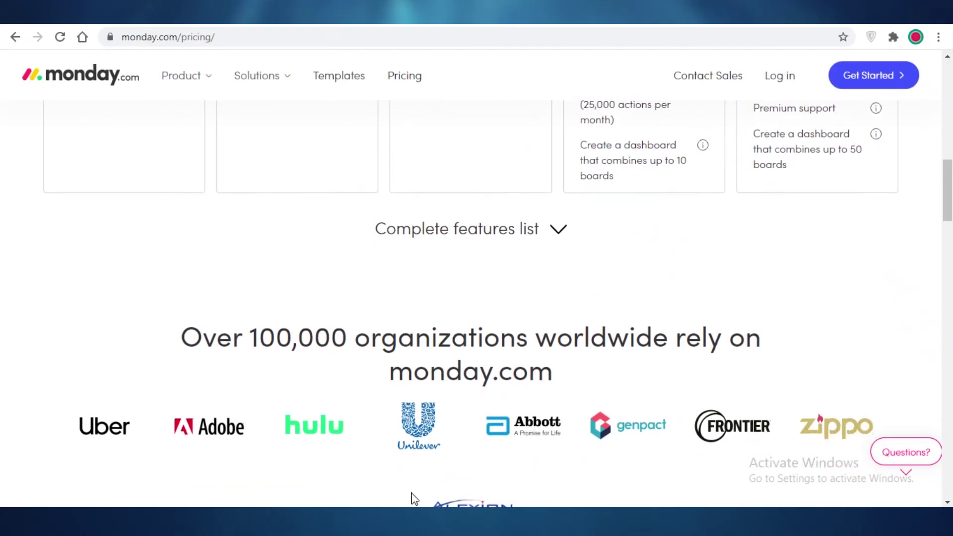
pyautogui.scroll(12, 627, 493)
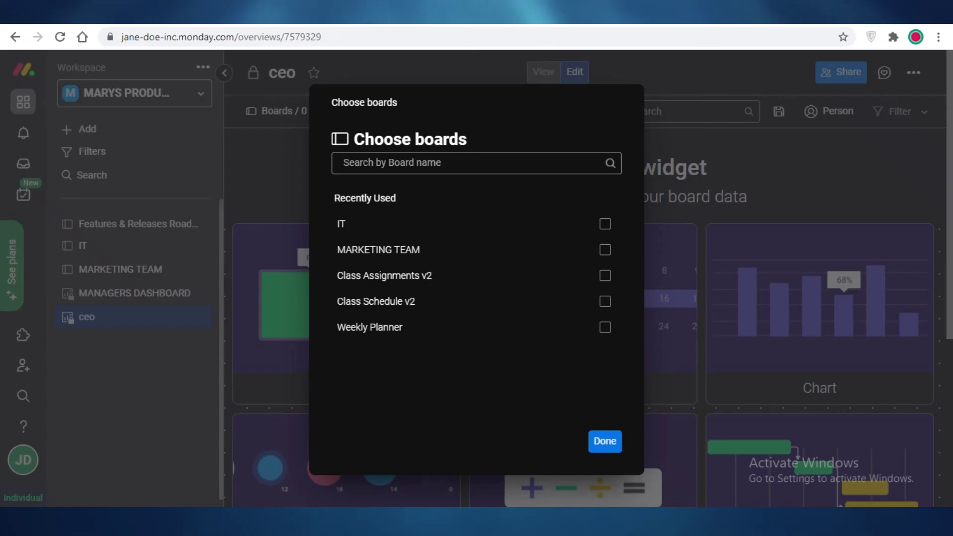
pyautogui.click(725, 220)
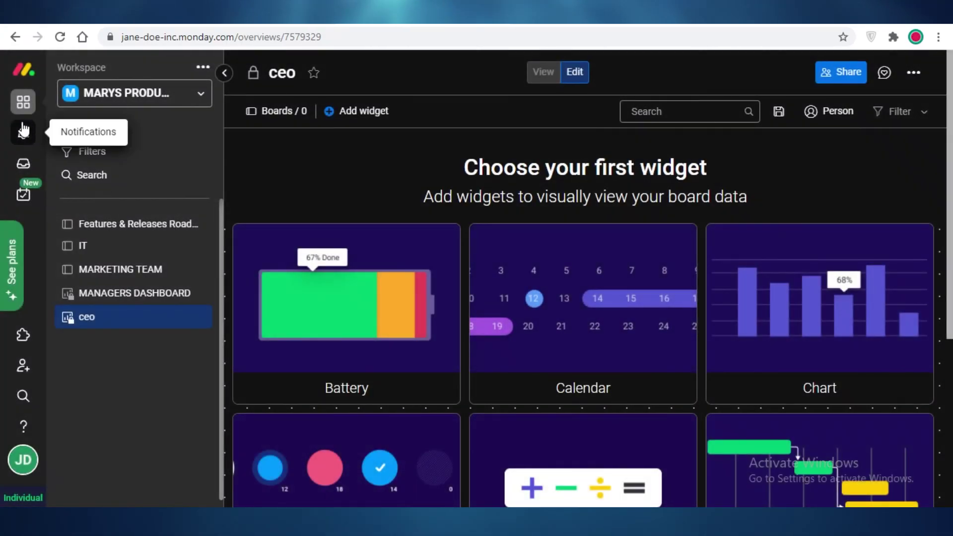